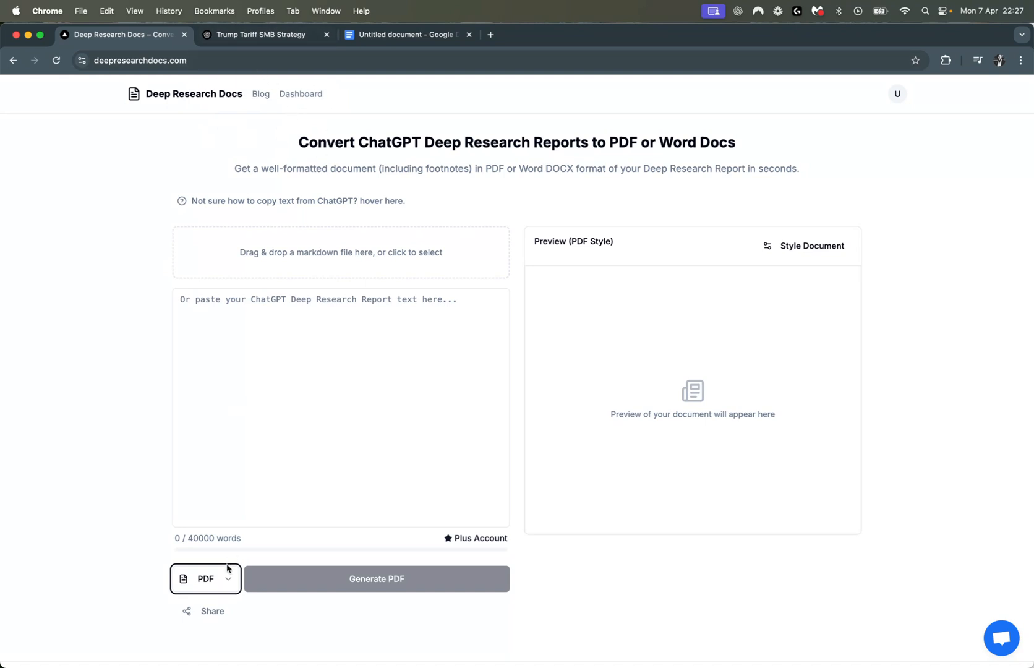
- Glance at the report in Google Docs and come back to the empty converter page
left_click(404, 34)
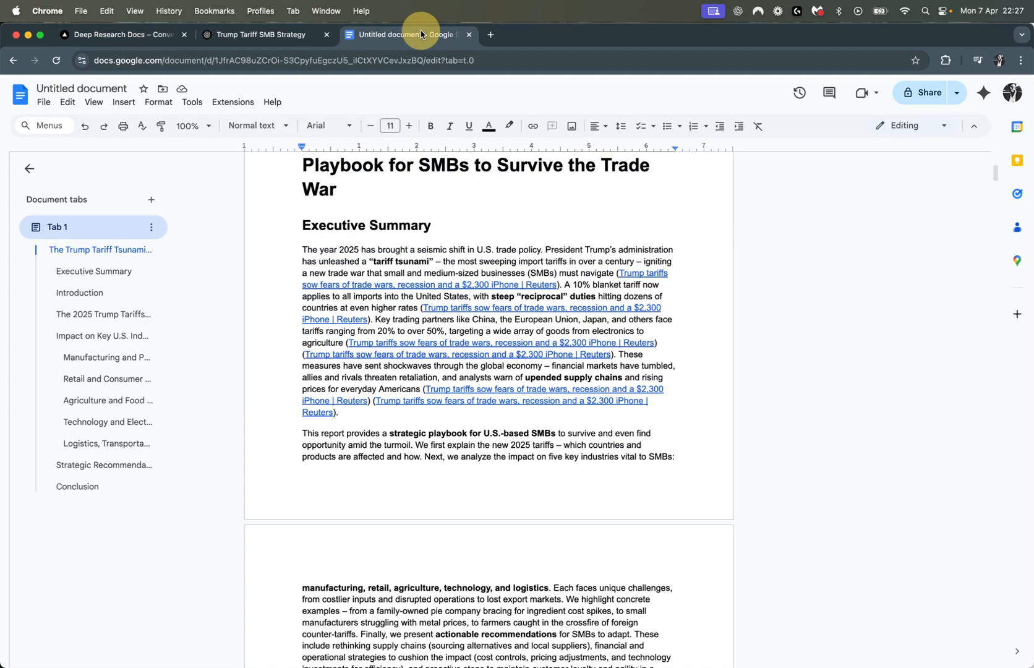
left_click(122, 34)
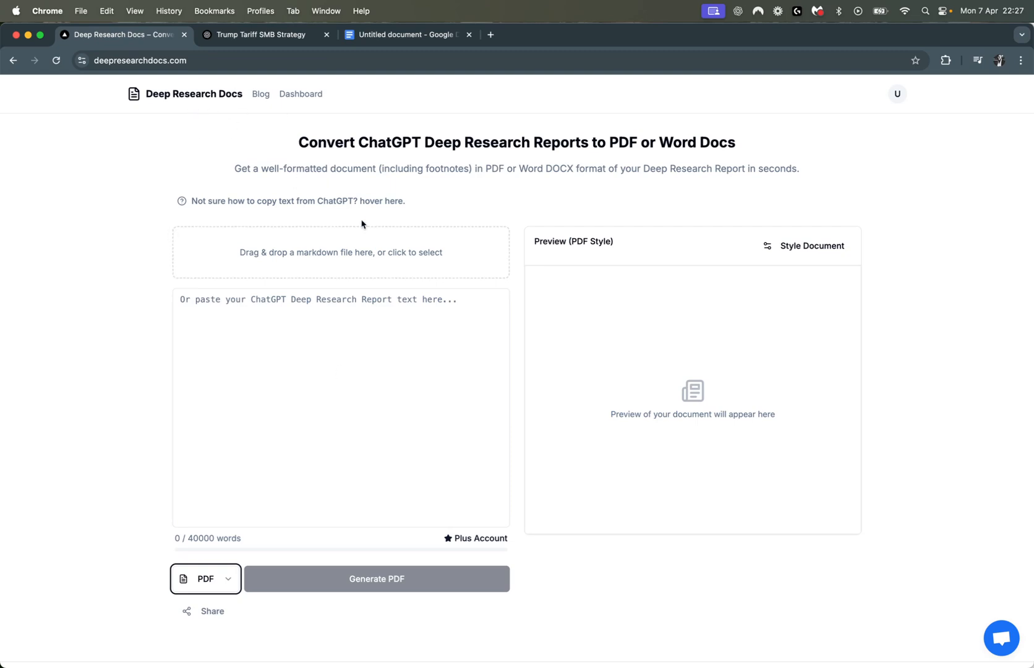
- Copy the whole tariff playbook response, sources included, from the ChatGPT chat
left_click(261, 34)
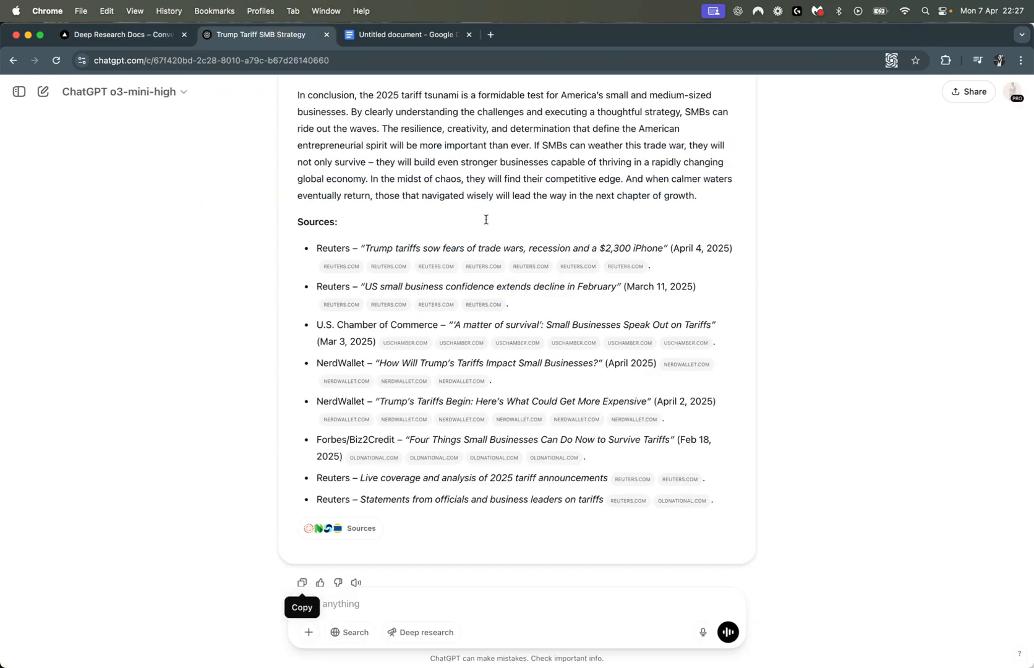
scroll(485, 243, "up", 10)
scroll(487, 218, "up", 10)
scroll(487, 219, "up", 10)
scroll(486, 218, "up", 10)
scroll(487, 219, "up", 10)
scroll(486, 219, "up", 8)
scroll(486, 222, "up", 10)
scroll(485, 222, "up", 10)
scroll(486, 221, "up", 10)
scroll(485, 221, "up", 8)
scroll(486, 224, "up", 10)
scroll(486, 224, "up", 10)
scroll(485, 224, "up", 10)
scroll(486, 224, "up", 8)
scroll(486, 225, "up", 3)
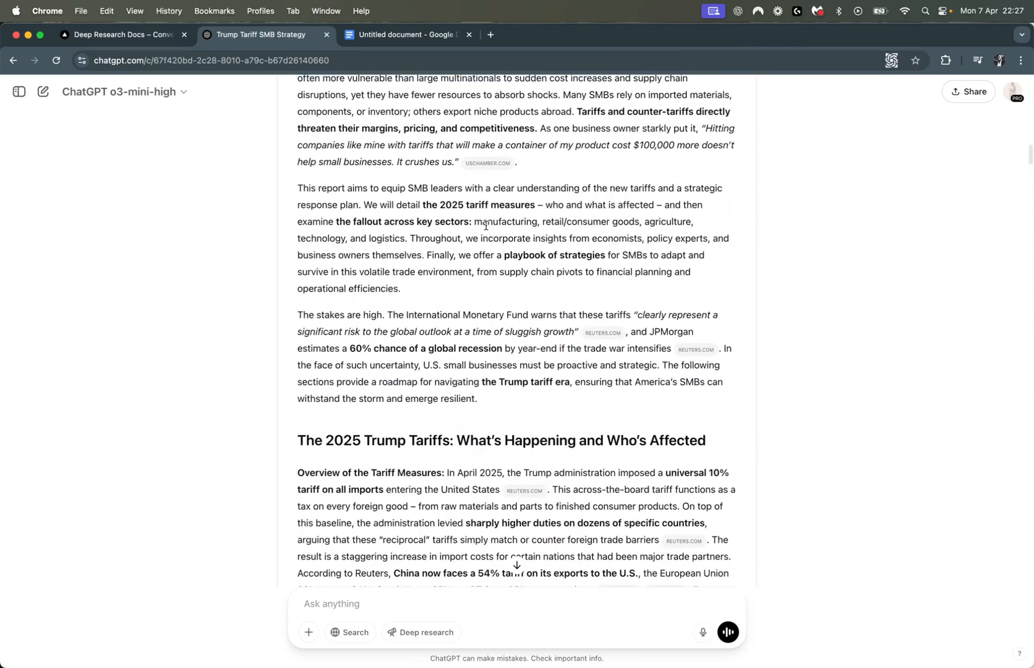
scroll(486, 225, "down", 10)
scroll(486, 226, "down", 5)
scroll(485, 226, "up", 10)
scroll(486, 226, "up", 5)
scroll(486, 226, "up", 6)
scroll(486, 226, "down", 3)
scroll(486, 229, "up", 1)
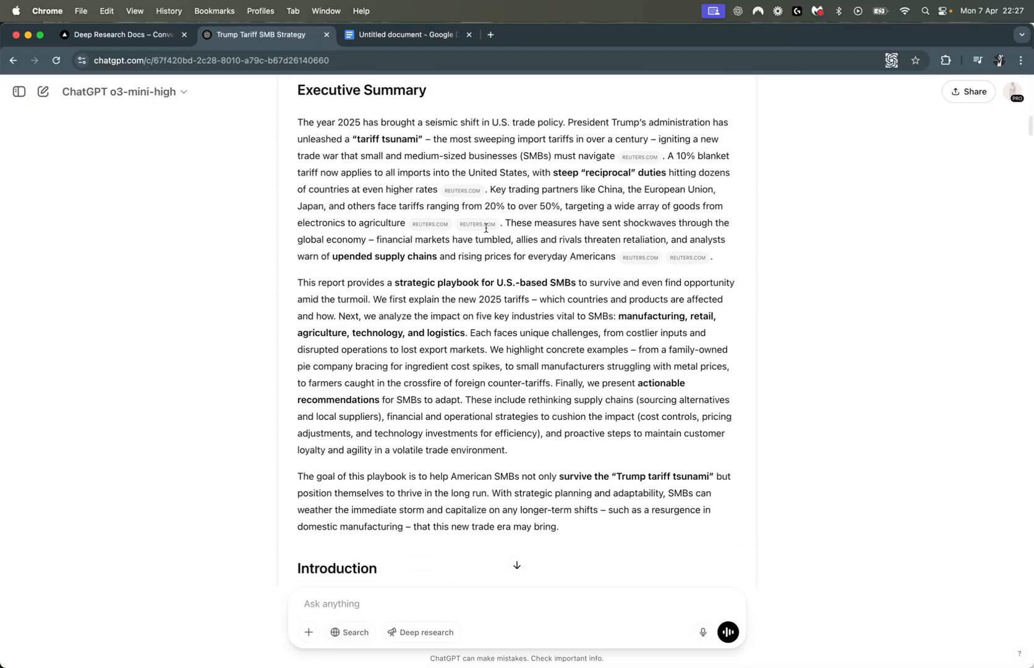
scroll(486, 228, "up", 2)
scroll(486, 229, "down", 1)
scroll(486, 232, "down", 10)
scroll(486, 232, "down", 10)
scroll(486, 232, "down", 10)
scroll(486, 232, "down", 10)
scroll(486, 232, "down", 10)
scroll(486, 232, "down", 10)
scroll(486, 232, "down", 5)
scroll(486, 233, "up", 2)
scroll(485, 232, "up", 1)
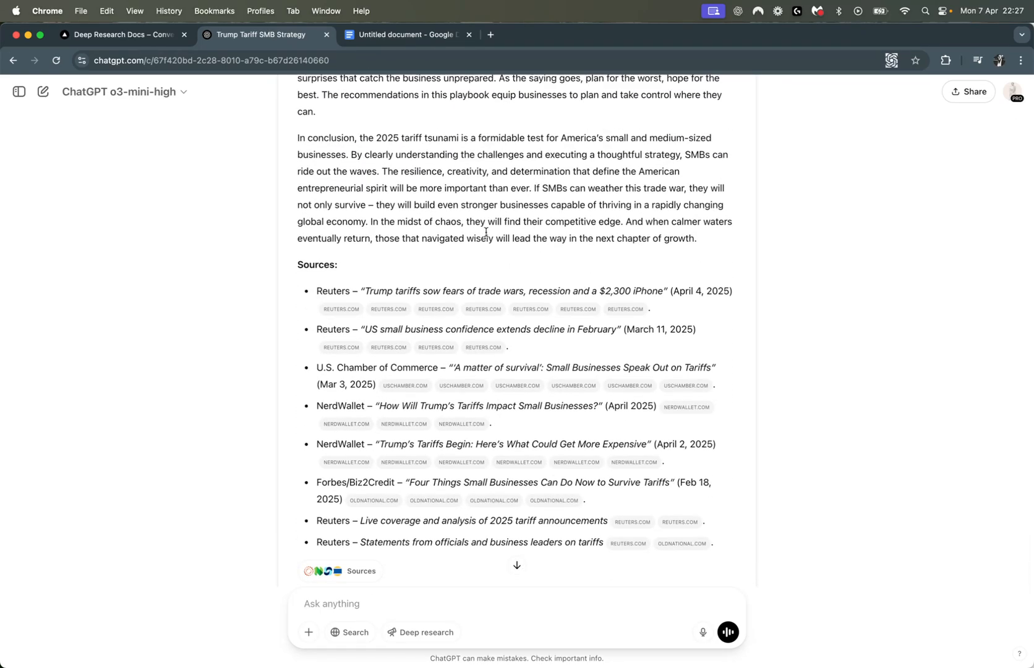
scroll(486, 232, "up", 2)
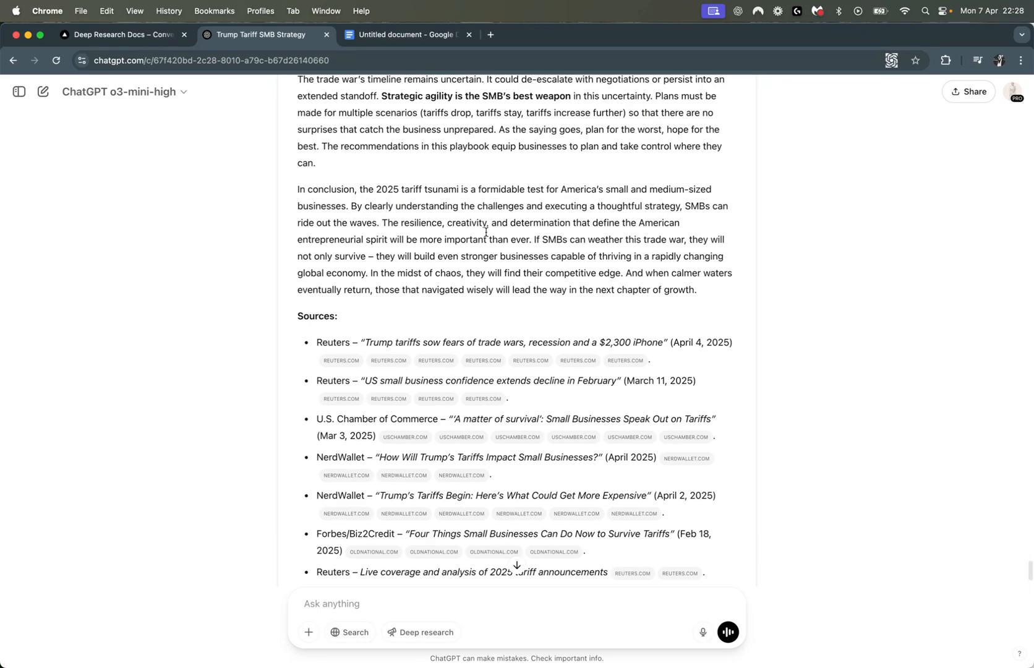
scroll(486, 232, "down", 3)
scroll(485, 232, "down", 2)
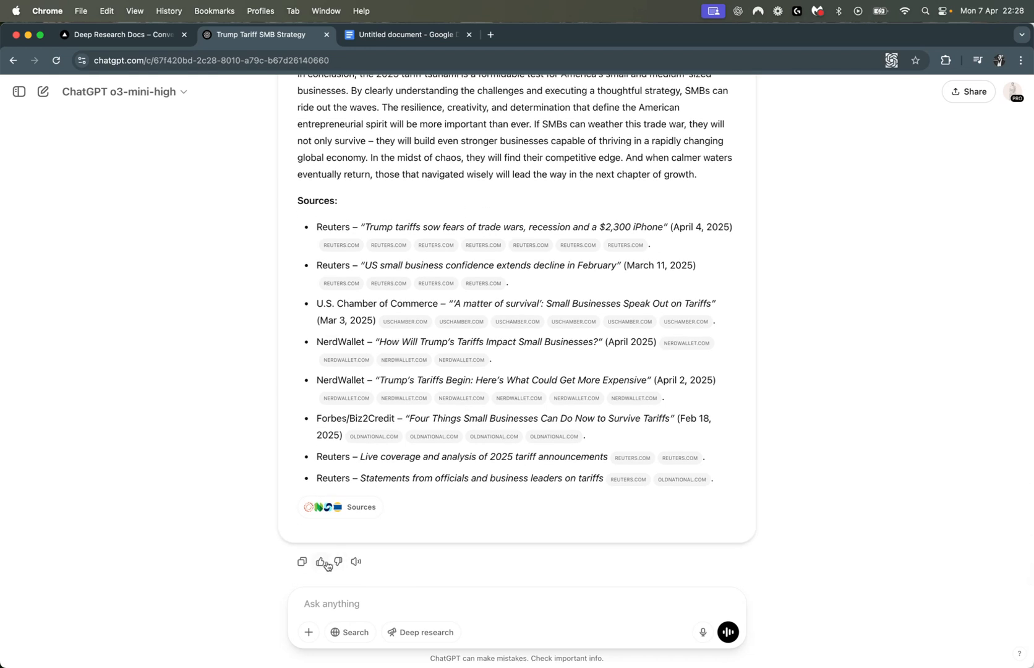
left_click(302, 561)
- Check the pasted Executive Summary and duplicated Reuters citation links in Google Docs, then return to the converter
left_click(393, 35)
scroll(420, 235, "down", 2)
mouse_move(303, 234)
left_mouse_down()
mouse_move(368, 381)
mouse_move(314, 256)
left_mouse_up()
scroll(322, 256, "down", 10)
scroll(460, 410, "down", 10)
scroll(460, 410, "down", 8)
scroll(459, 409, "down", 5)
left_click_drag(374, 281, 585, 295)
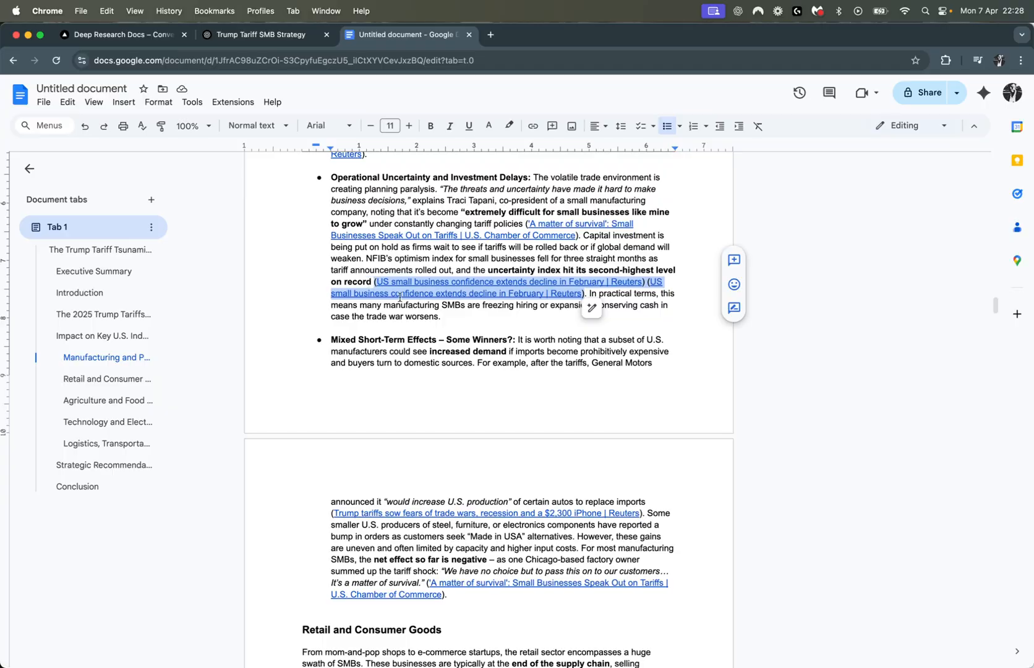
scroll(458, 437, "down", 10)
scroll(459, 438, "down", 10)
scroll(458, 438, "down", 10)
scroll(459, 438, "down", 10)
scroll(459, 438, "down", 10)
scroll(459, 437, "up", 5)
scroll(459, 437, "down", 5)
scroll(458, 437, "down", 5)
scroll(459, 442, "down", 2)
scroll(382, 410, "down", 5)
scroll(382, 410, "down", 5)
scroll(383, 410, "up", 10)
scroll(382, 411, "up", 10)
scroll(383, 410, "up", 10)
scroll(383, 410, "up", 5)
scroll(382, 411, "up", 2)
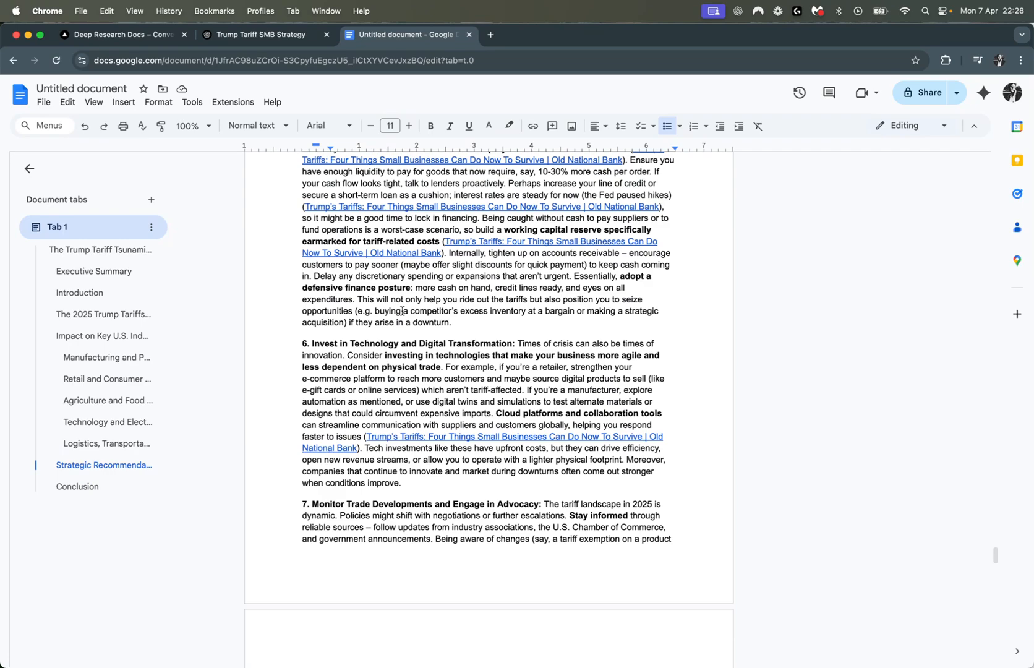
scroll(402, 310, "up", 10)
scroll(401, 311, "up", 8)
scroll(402, 310, "up", 2)
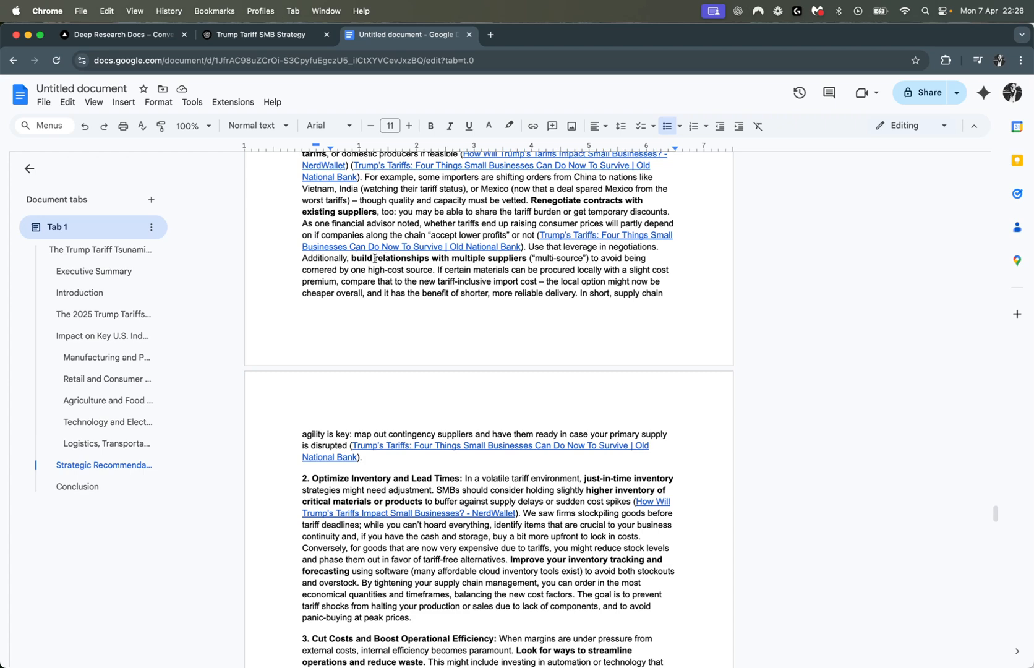
left_click(121, 34)
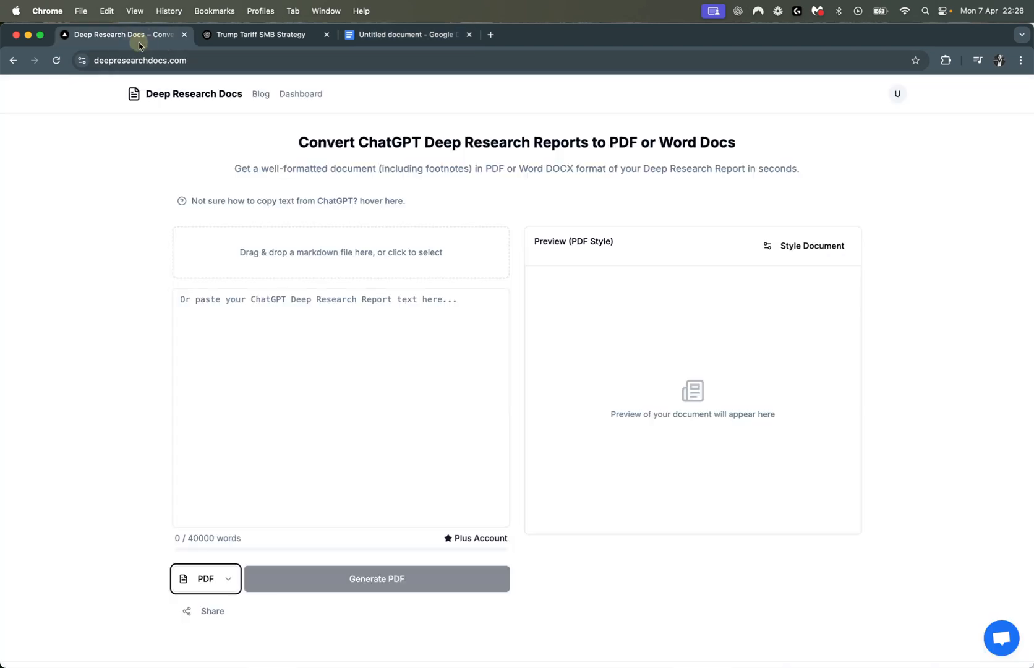
- Place the cursor in the 'paste your ChatGPT Deep Research Report' textarea
left_click(377, 349)
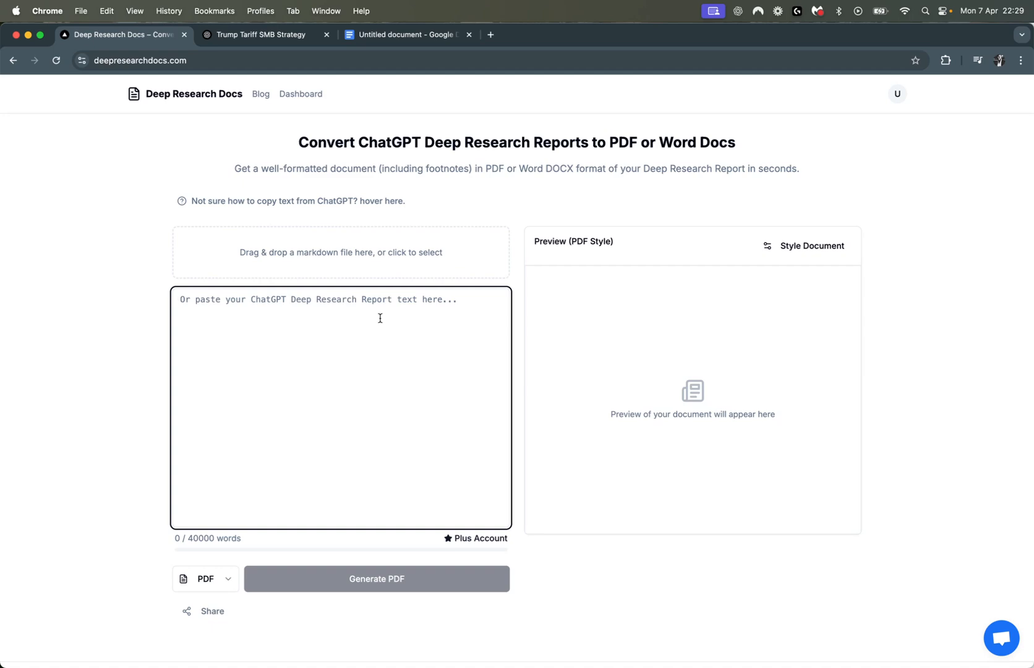
- Copy the ChatGPT report again and paste it into the converter so 9,517 words register
left_click(411, 35)
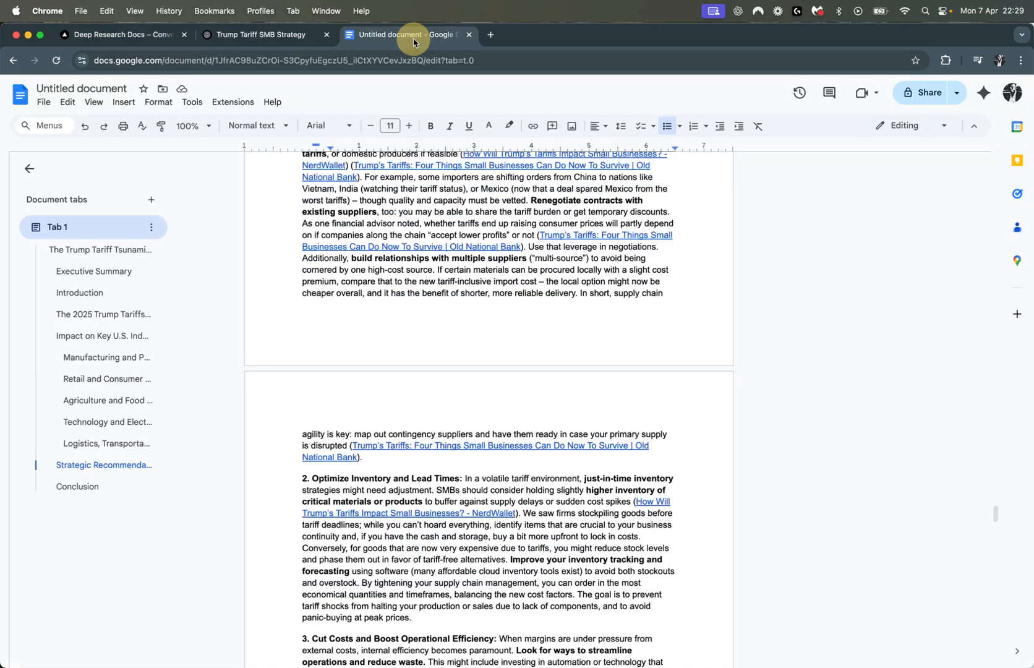
left_click(261, 34)
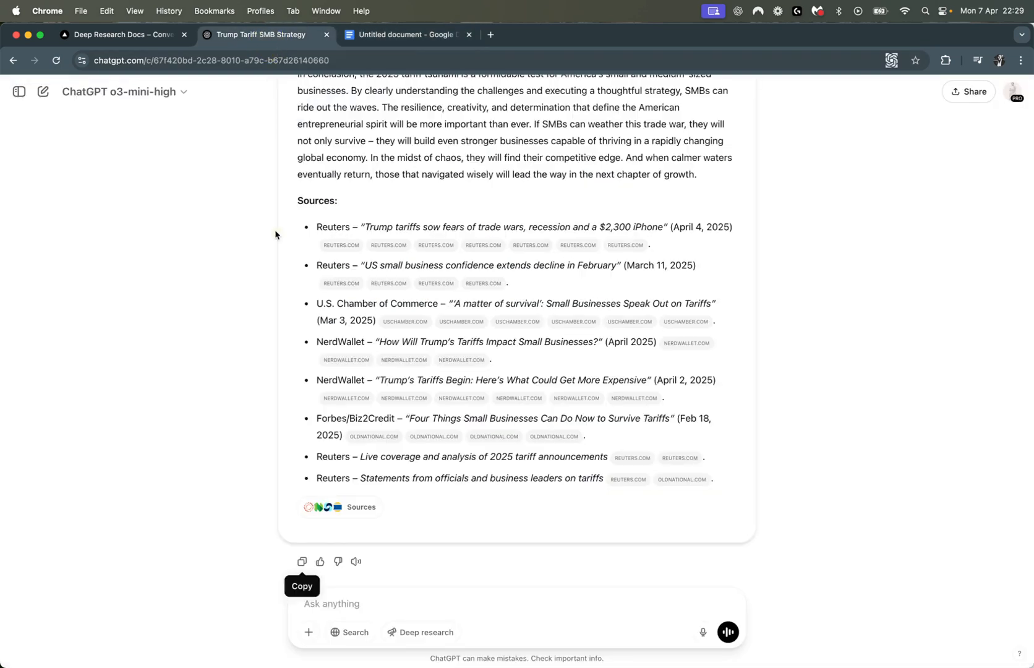
left_click(303, 561)
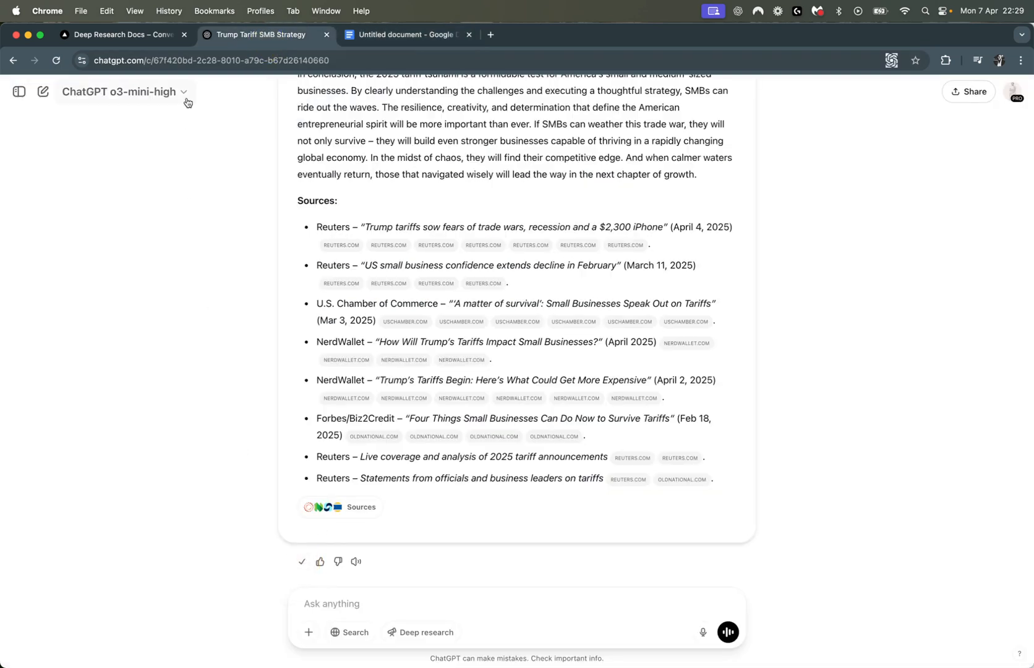
left_click(121, 35)
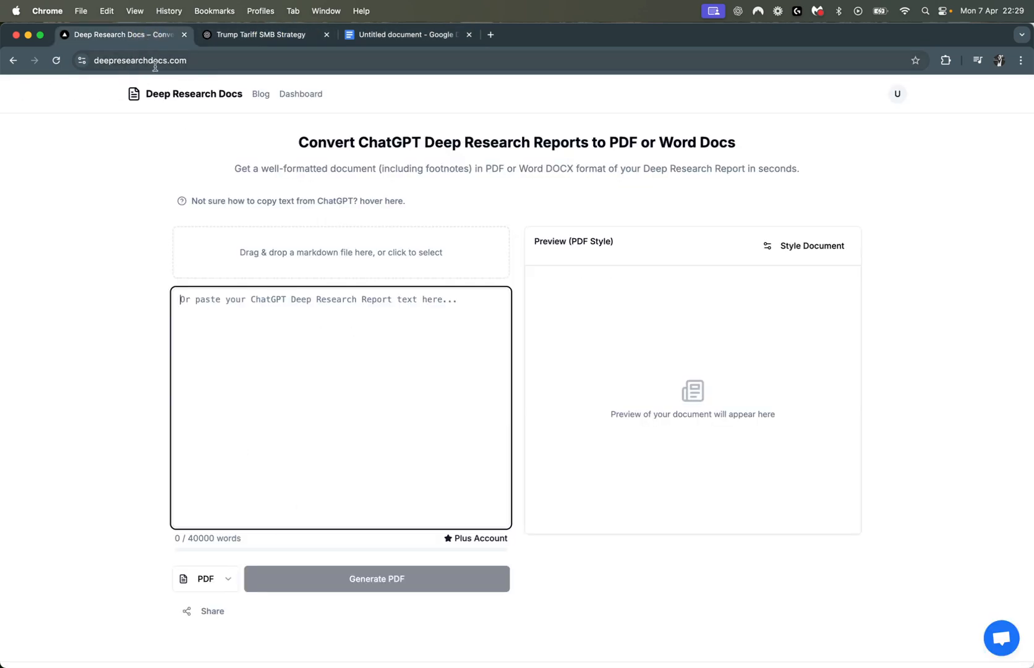
key("super+v")
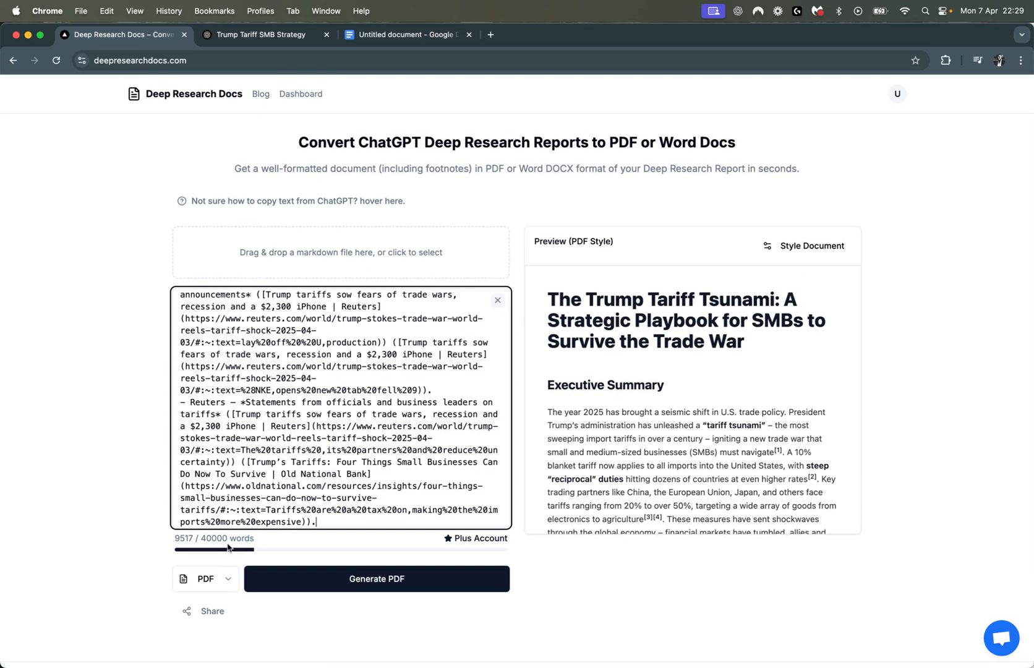
- Try Word and PDF output and look over the PDF Style Document font options without changing them
left_click(227, 578)
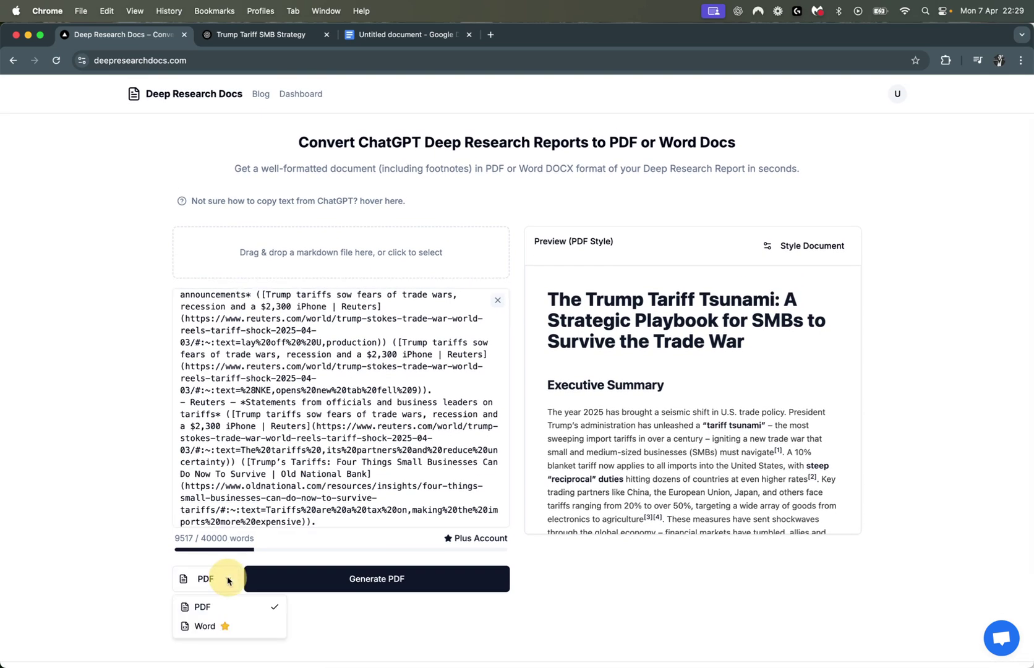
left_click(225, 629)
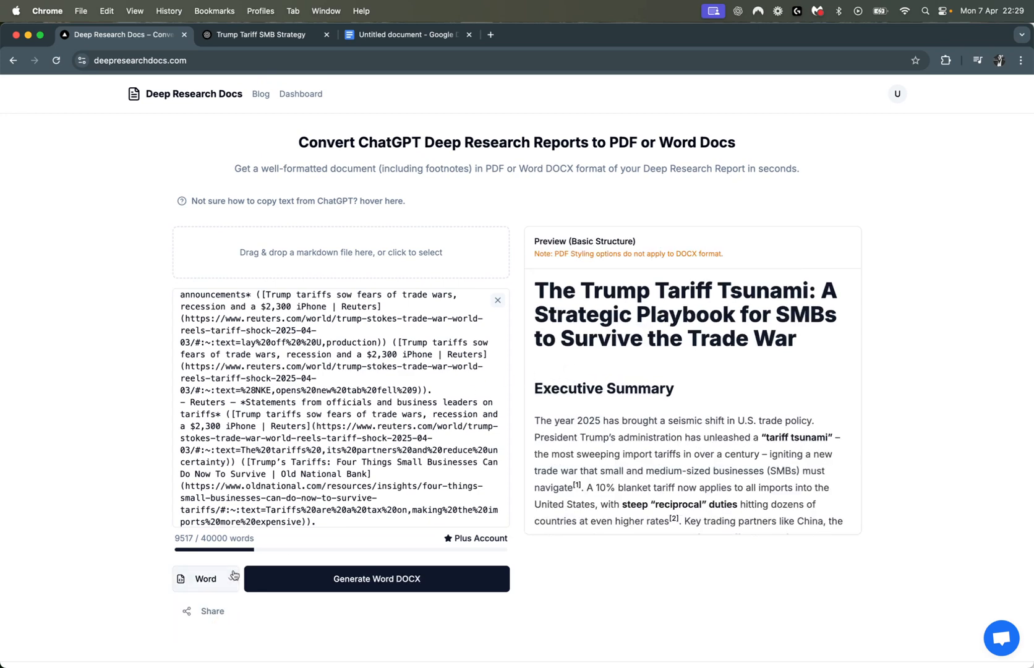
left_click(206, 579)
left_click(210, 607)
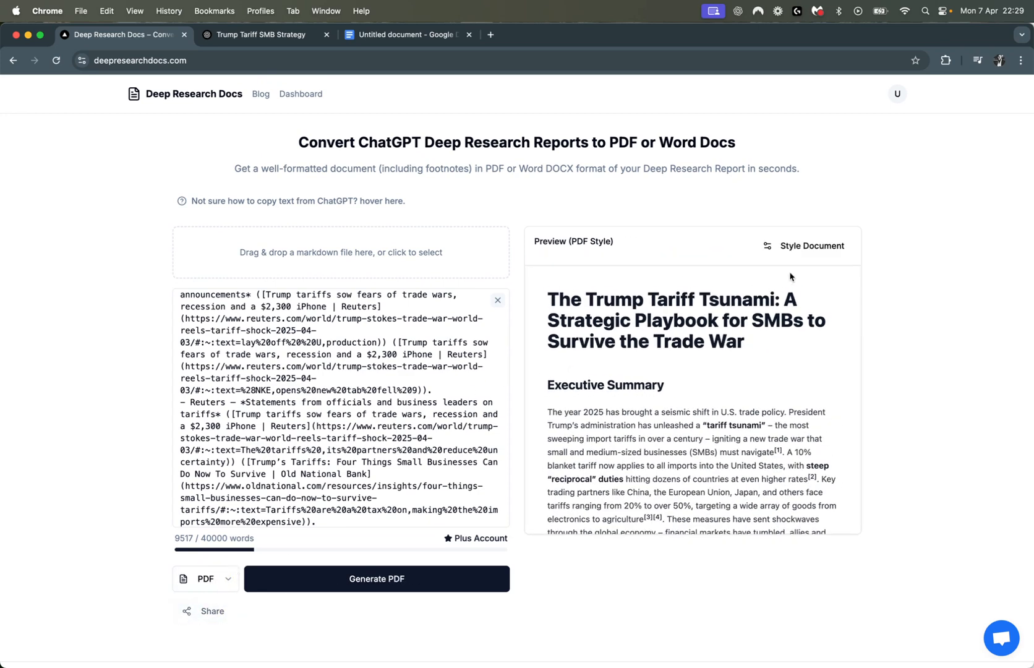
left_click(800, 245)
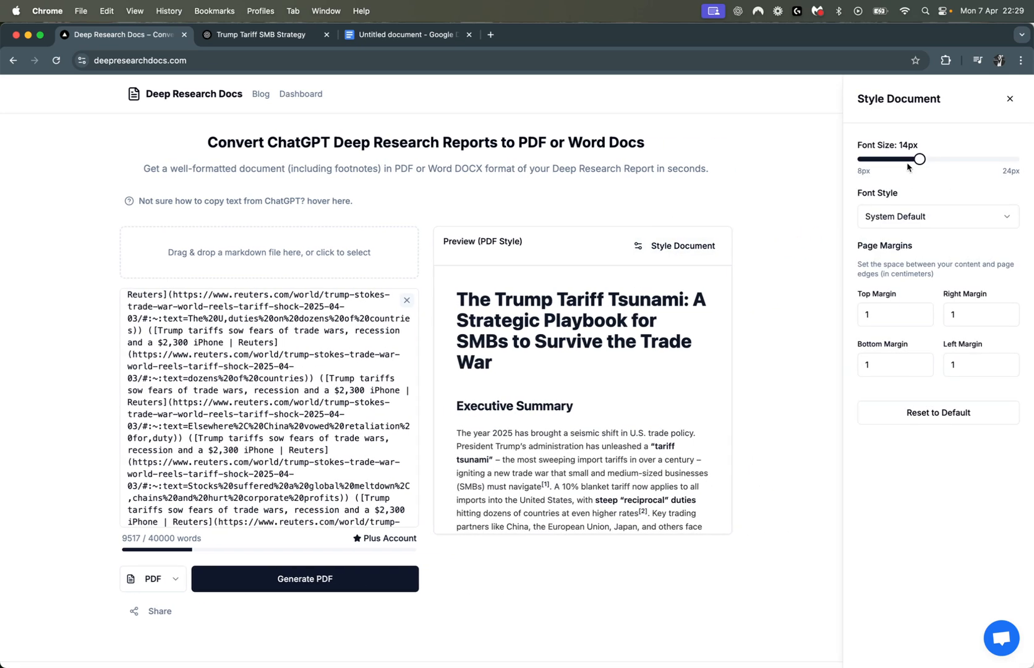
left_click(895, 216)
left_click(924, 448)
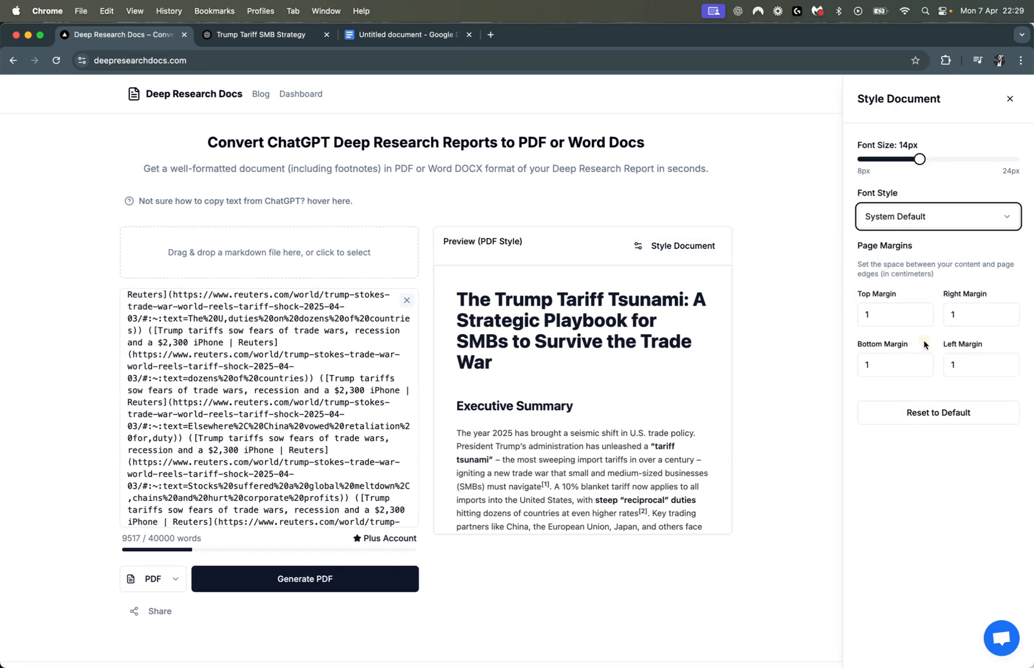
left_click(1011, 99)
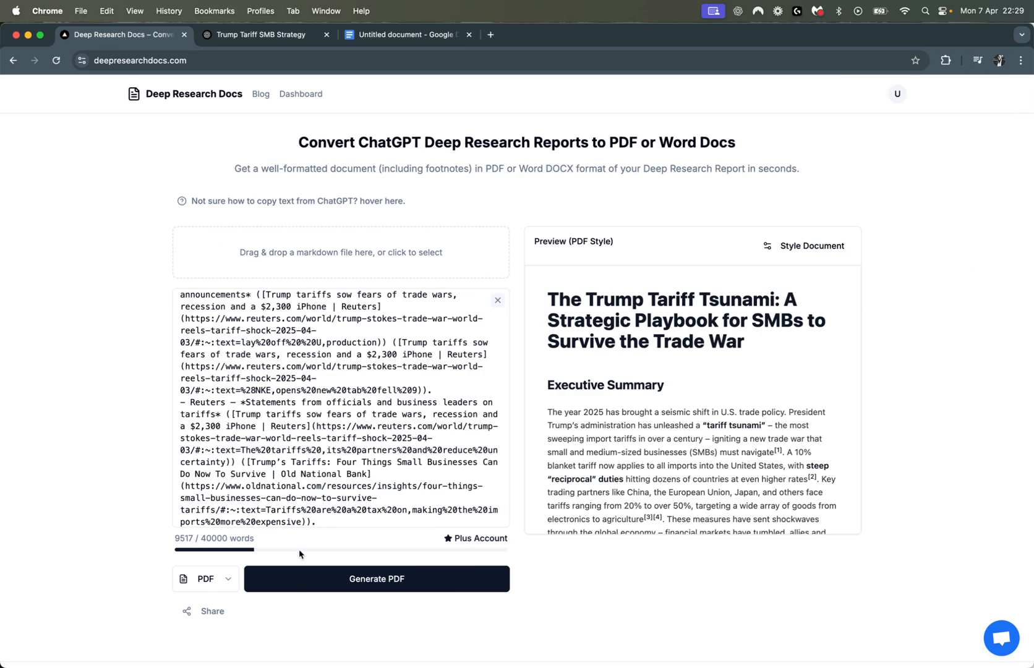
- Choose Word as the output format for the tariff report
left_click(228, 579)
left_click(222, 624)
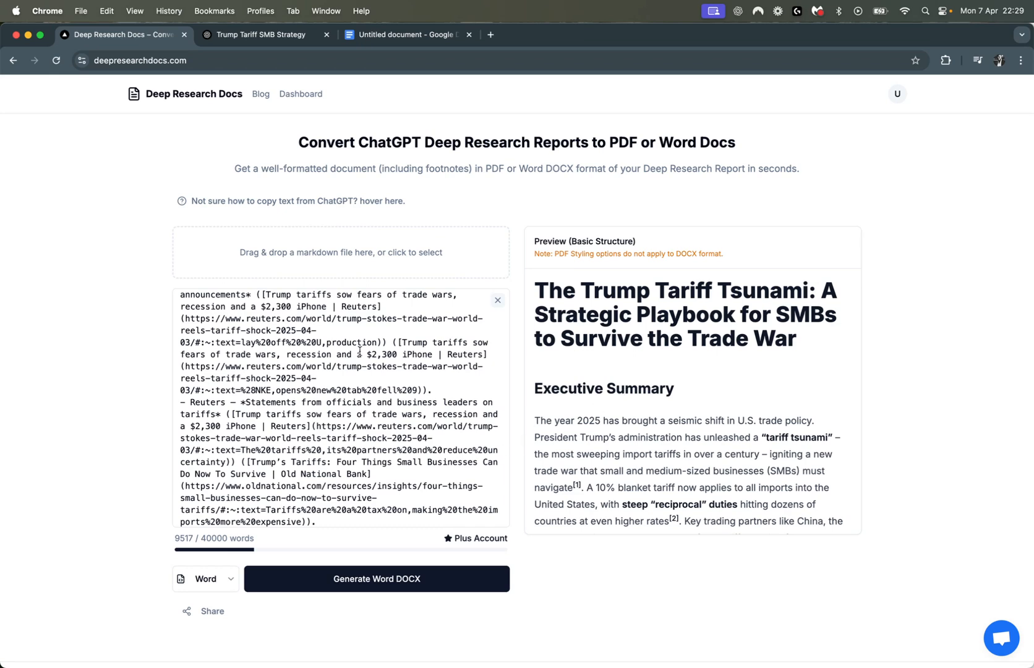
scroll(360, 351, "up", 5)
scroll(502, 364, "up", 5)
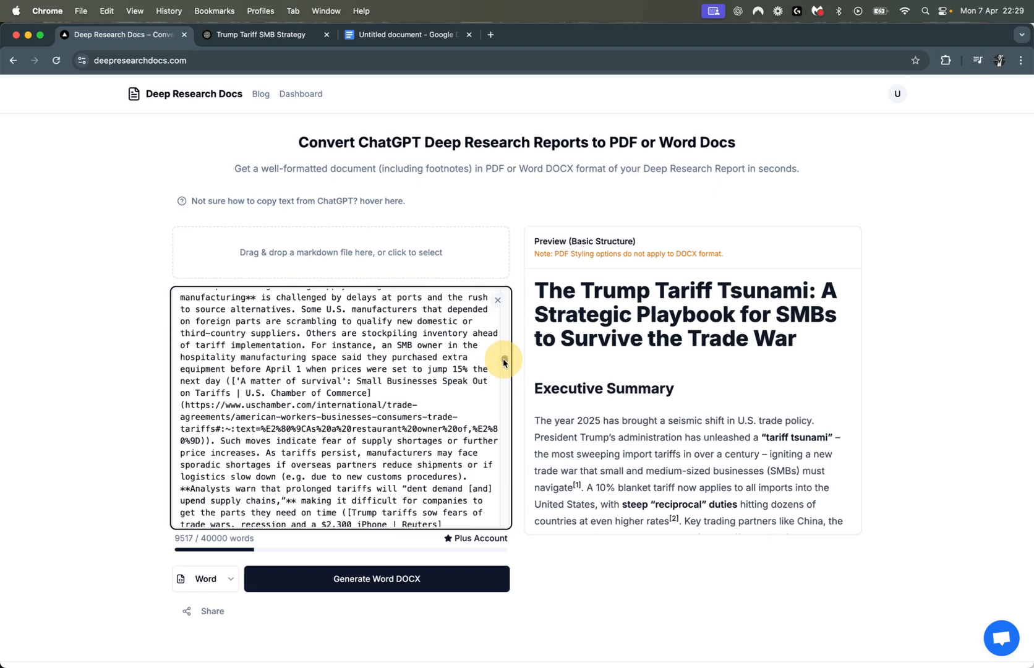
scroll(711, 343, "down", 10)
scroll(711, 343, "down", 10)
scroll(711, 343, "down", 10)
scroll(711, 343, "down", 10)
scroll(711, 343, "down", 10)
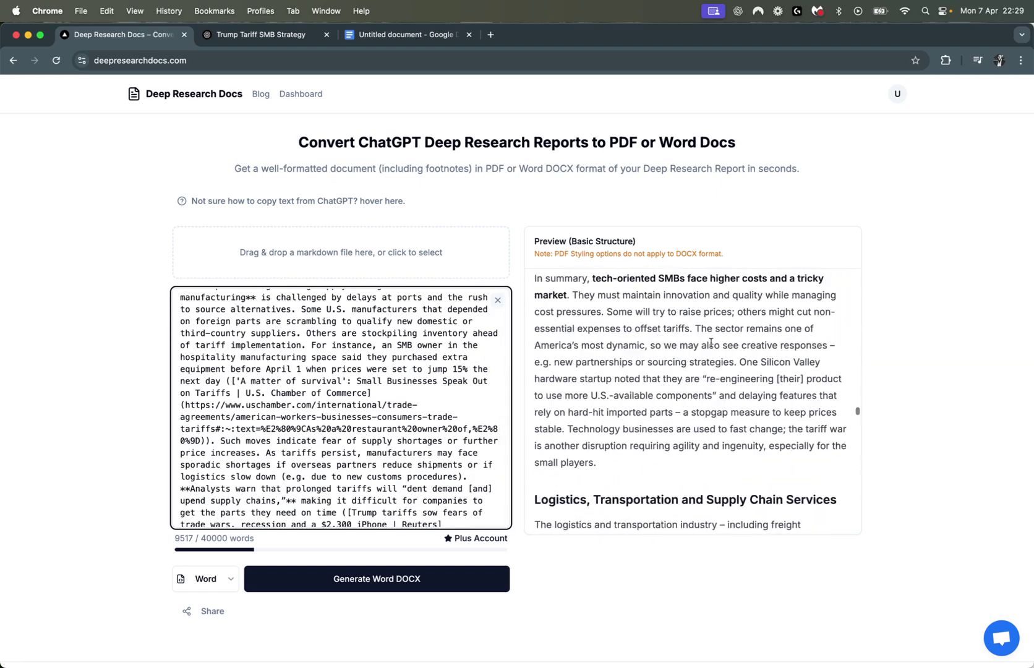
- Generate the Word DOCX of the tariff report and open a generated report from the downloads bubble
left_click(438, 581)
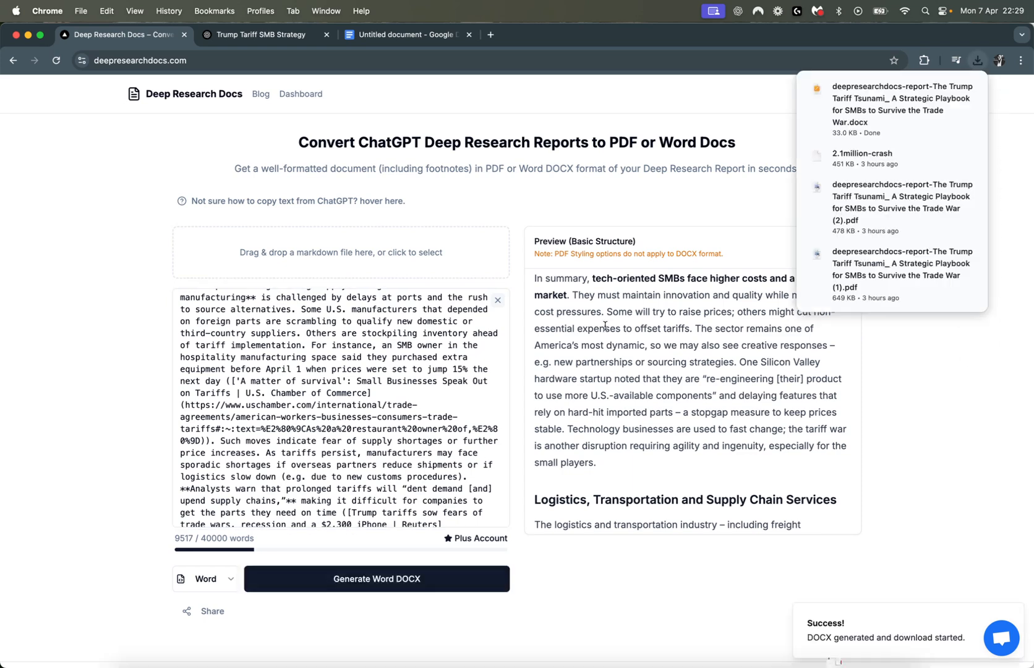
left_click(874, 122)
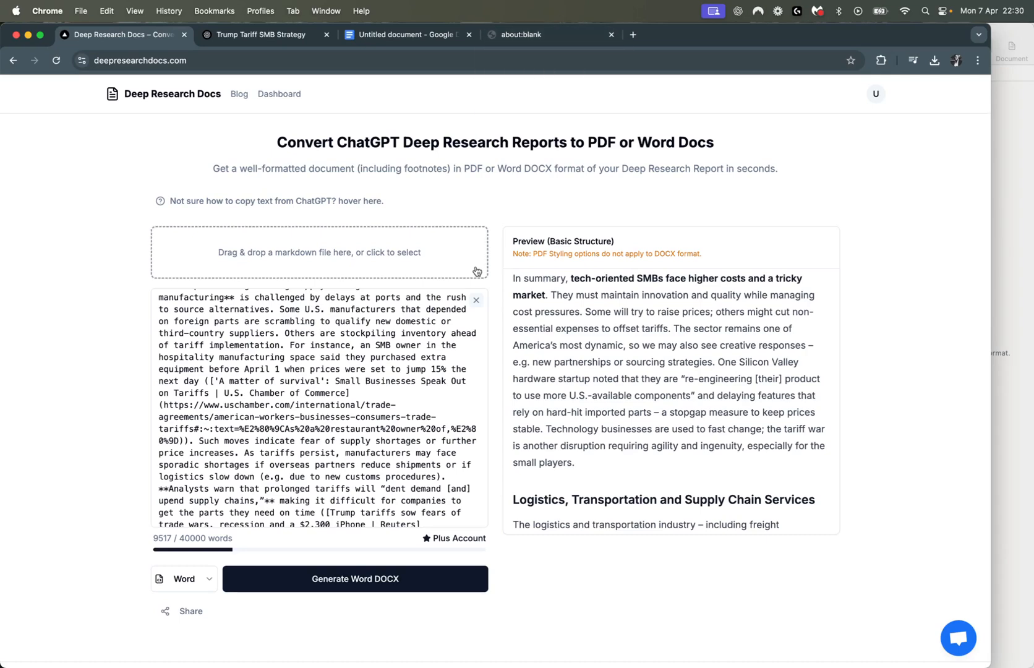
- Jump to the PDF report's reference list and open the first cited Reuters article
left_click(530, 36)
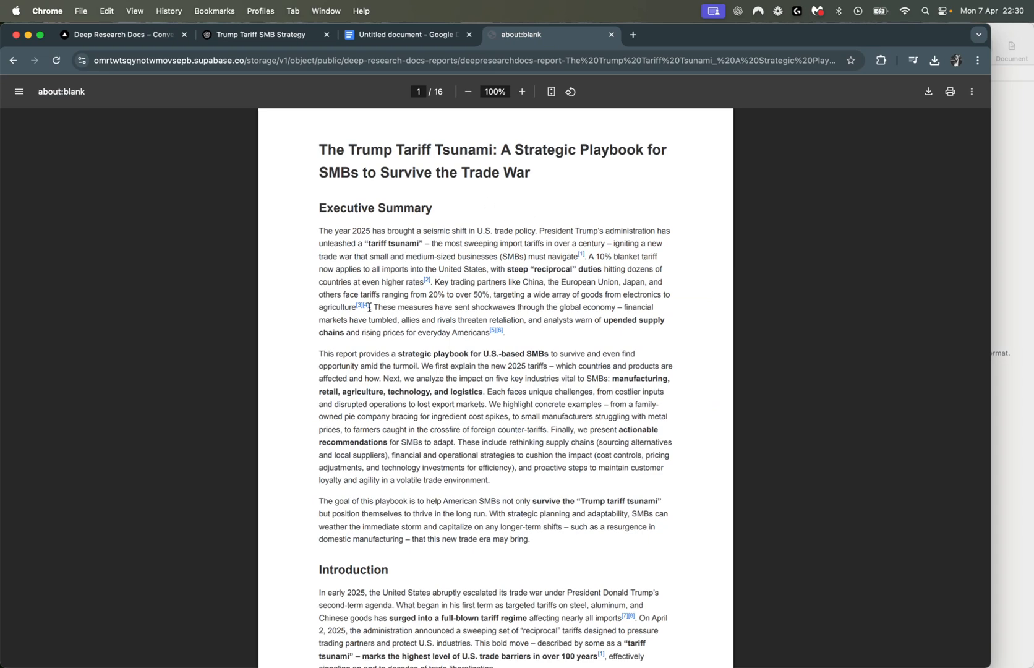
scroll(429, 253, "up", 1)
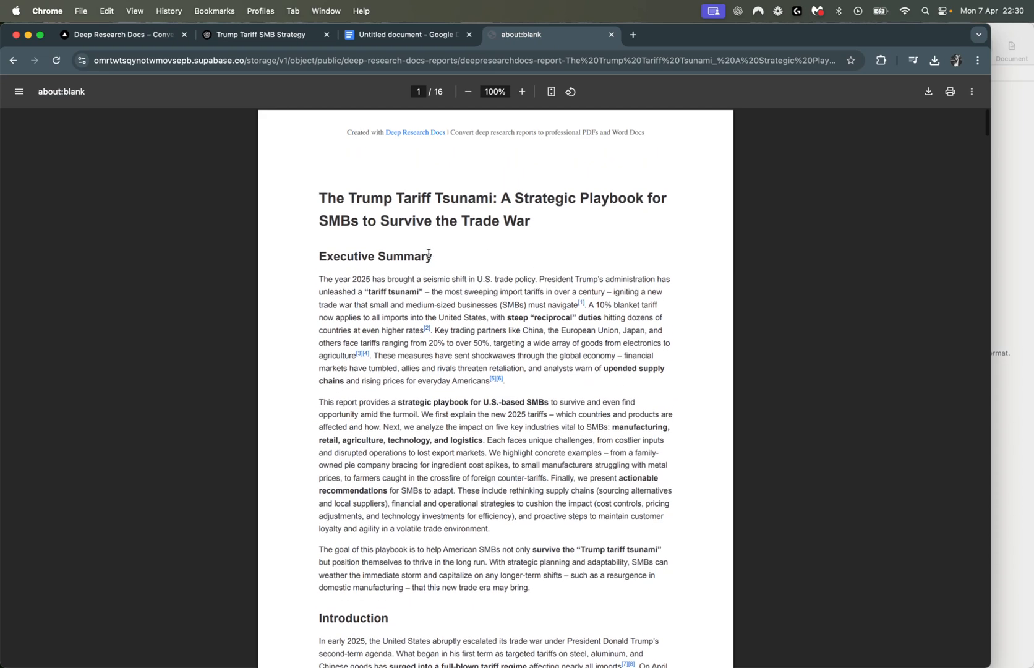
scroll(429, 253, "down", 2)
scroll(429, 254, "down", 2)
scroll(429, 253, "up", 1)
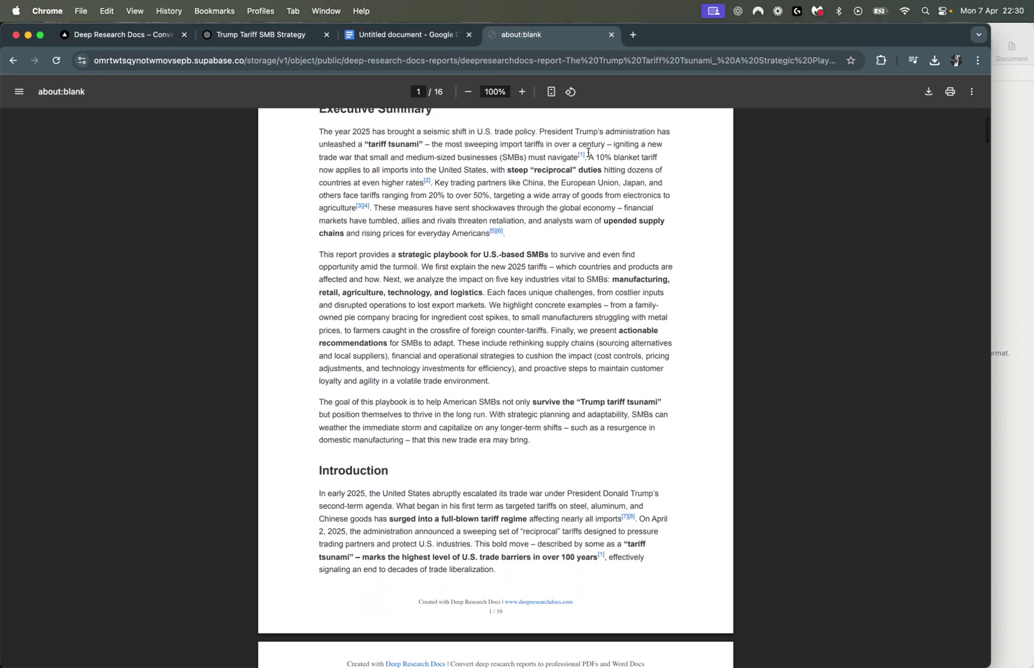
key("End")
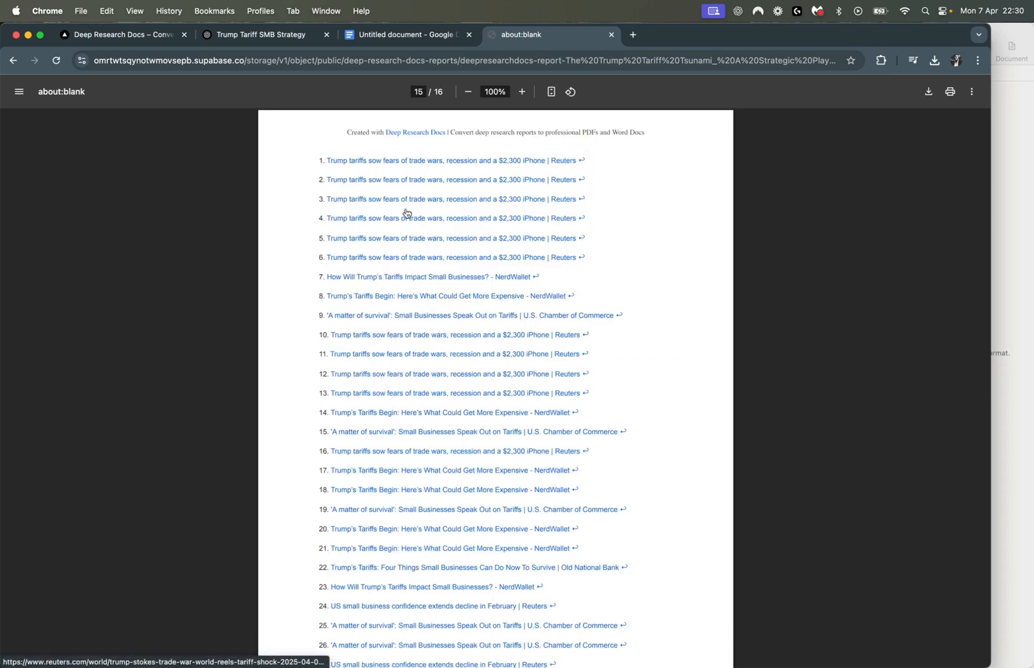
left_click(409, 160)
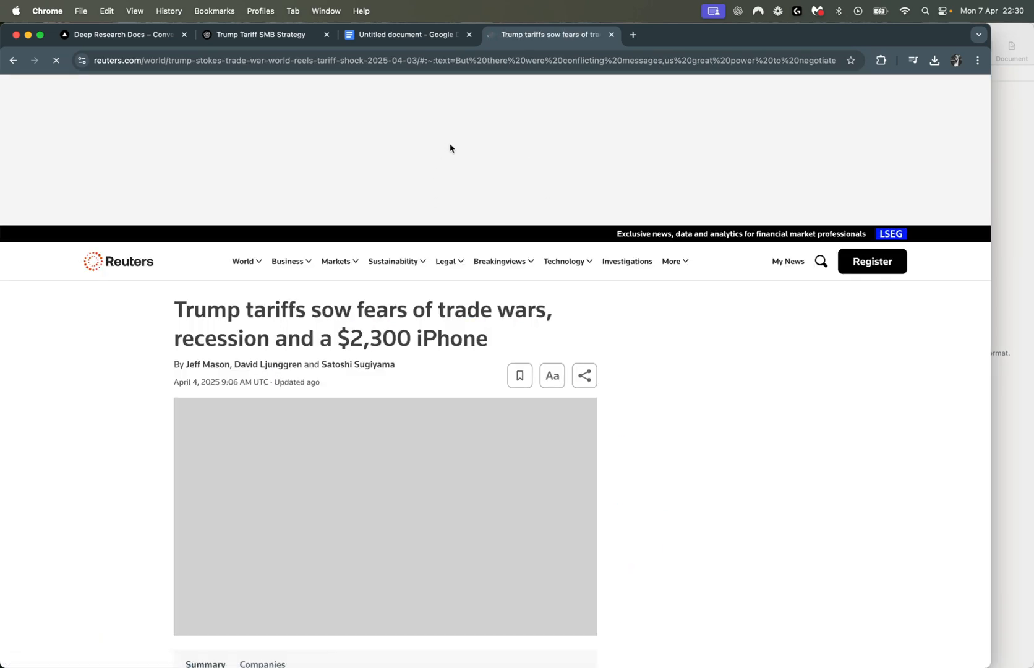
- Close the Reuters tab, bring the Pages report forward, widen its window and skim the Executive Summary
left_click(612, 34)
left_click(1009, 185)
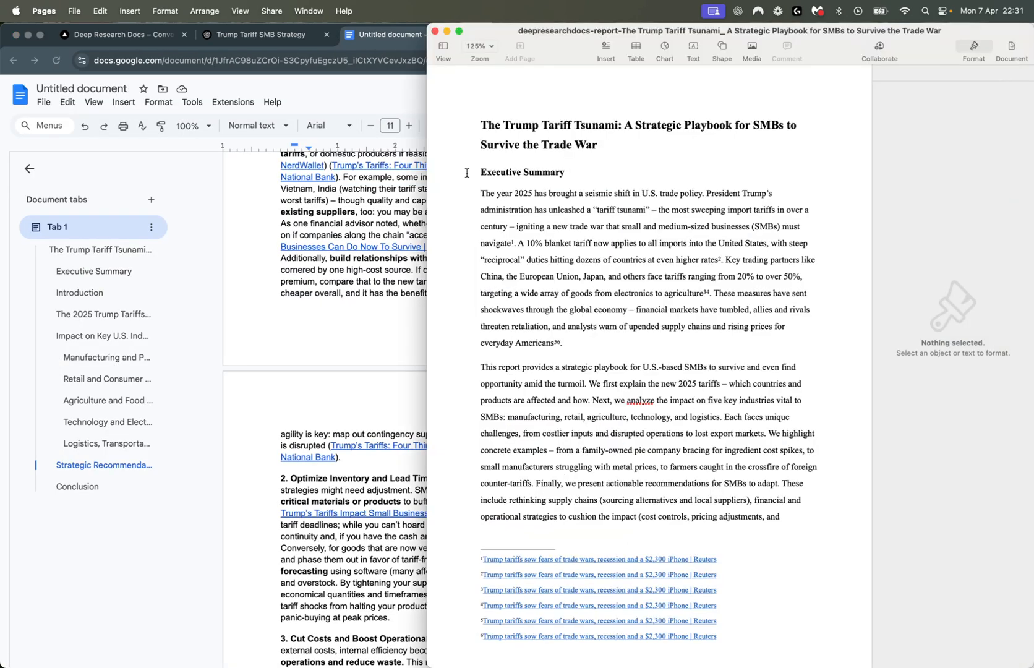
left_click_drag(427, 181, 128, 170)
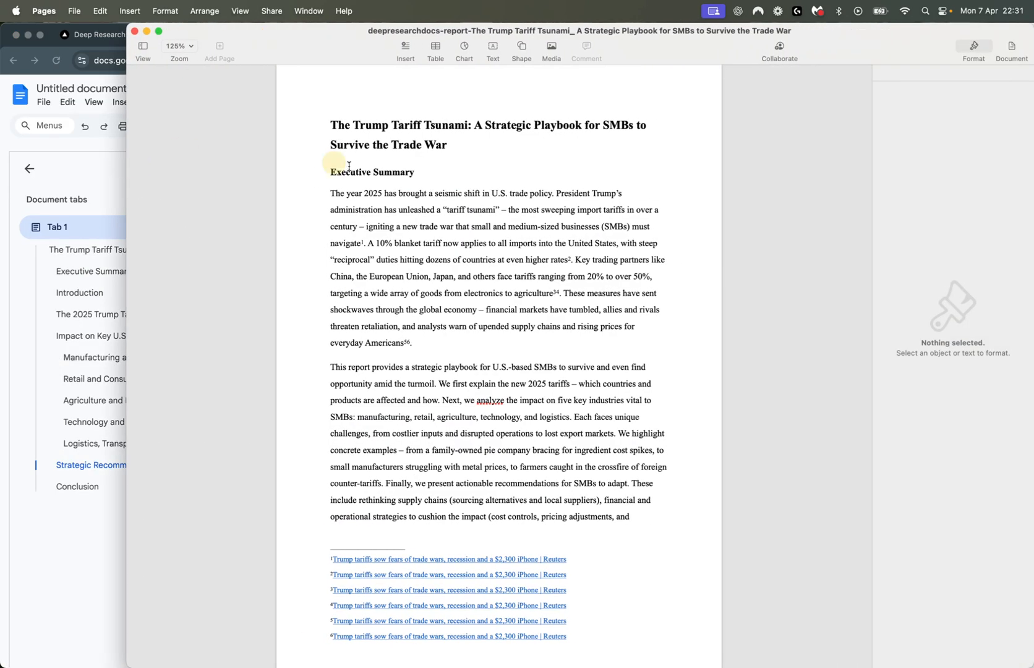
left_click(441, 194)
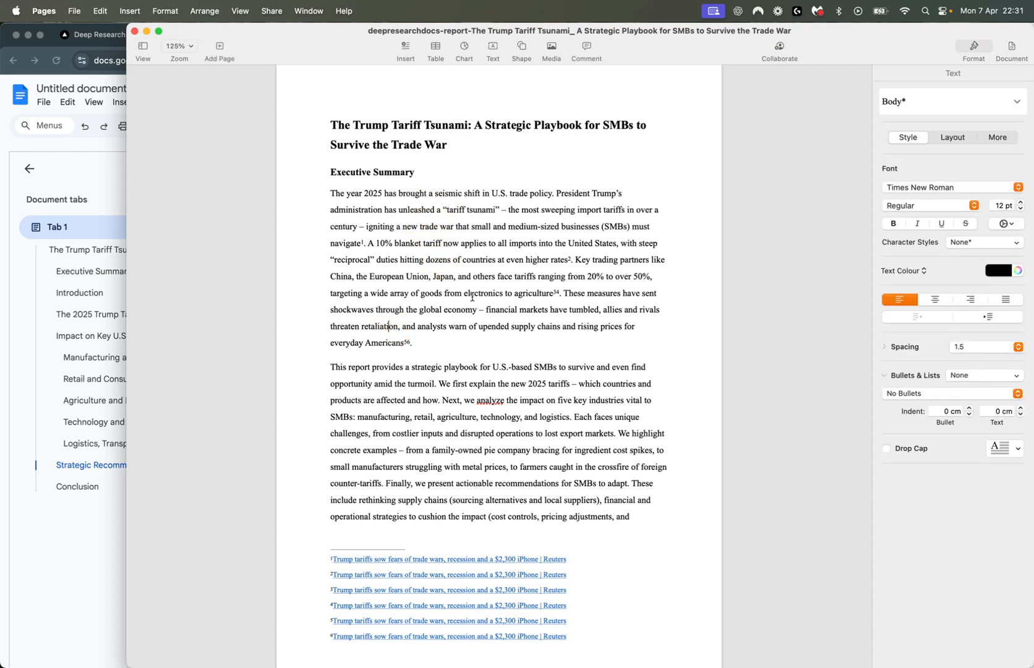
scroll(462, 321, "down", 2)
scroll(462, 322, "down", 1)
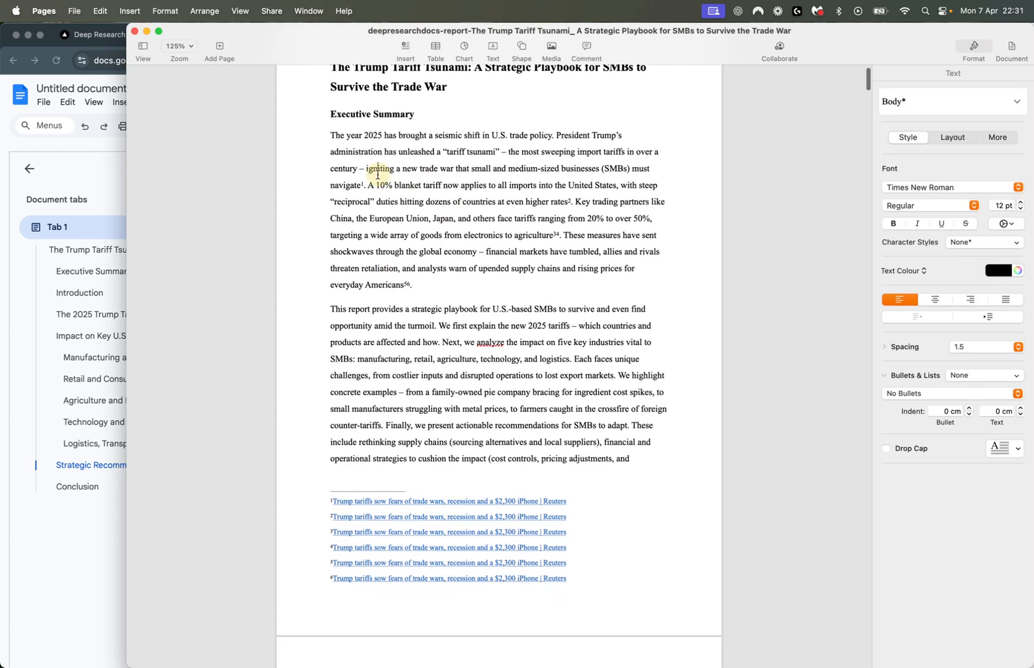
left_click_drag(378, 169, 580, 268)
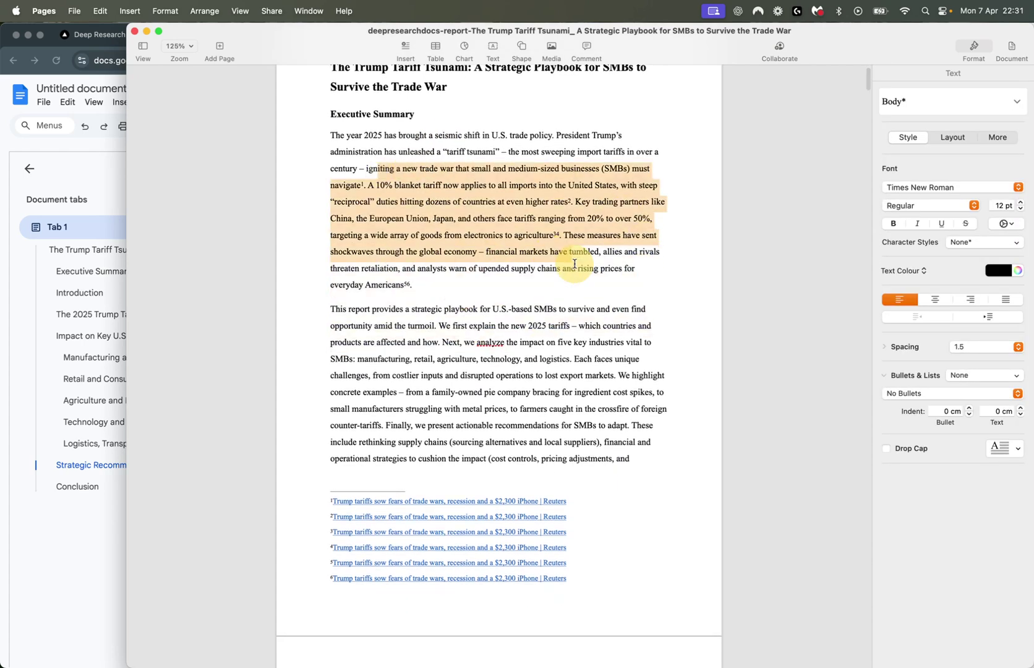
left_click(572, 219)
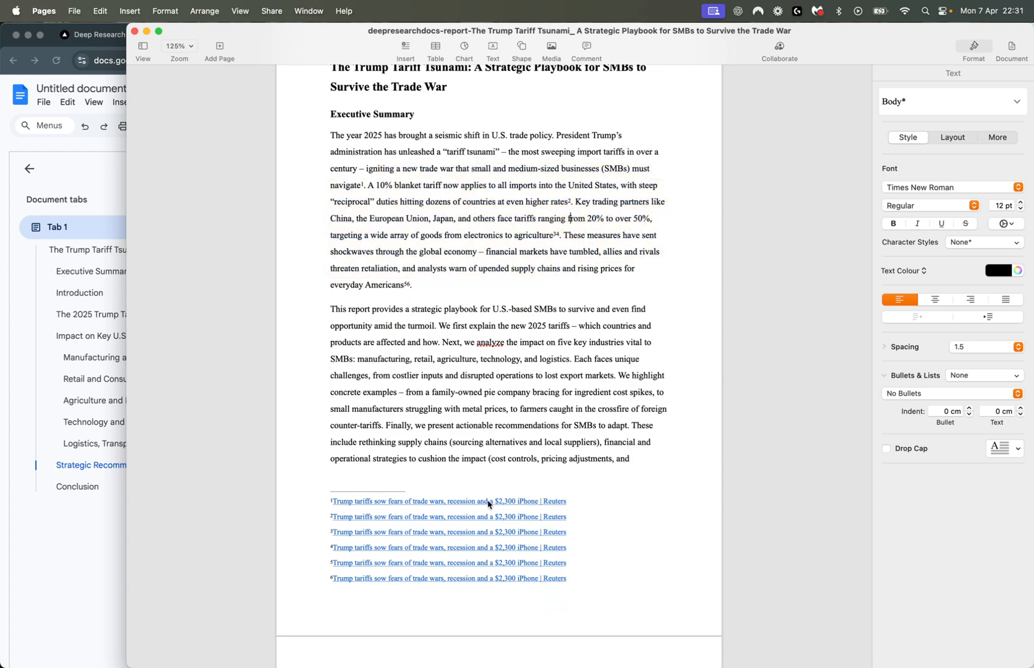
scroll(489, 504, "down", 5)
scroll(403, 311, "down", 10)
scroll(404, 311, "down", 5)
scroll(403, 311, "down", 10)
scroll(404, 312, "down", 10)
scroll(404, 311, "down", 8)
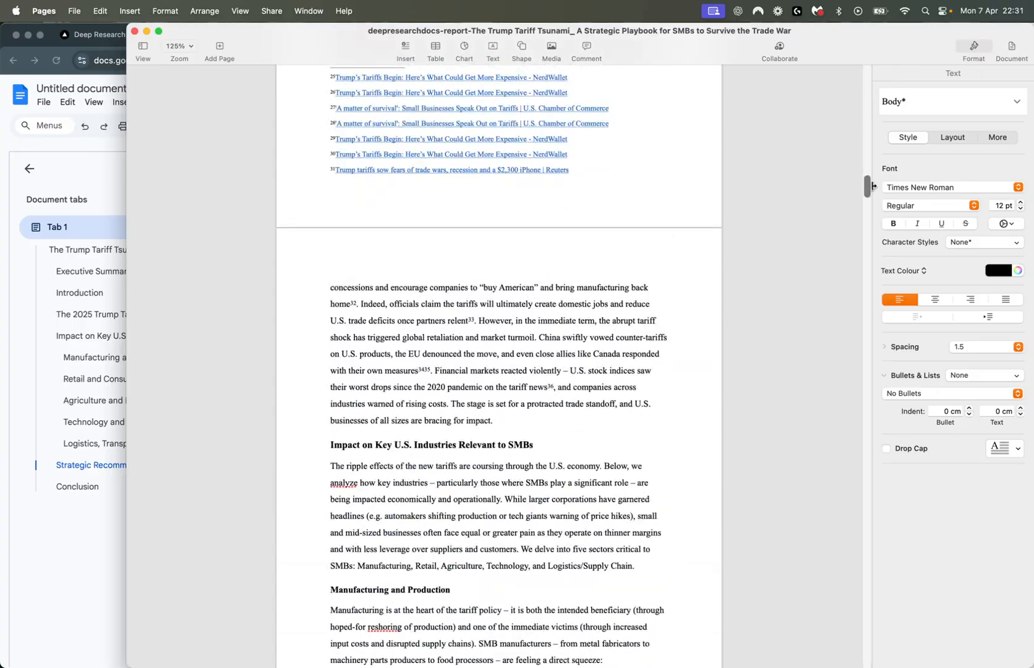
scroll(829, 352, "down", 10)
scroll(818, 423, "down", 10)
scroll(819, 423, "up", 1)
scroll(823, 513, "down", 10)
scroll(823, 512, "down", 10)
scroll(829, 558, "down", 10)
scroll(837, 596, "down", 8)
scroll(836, 596, "down", 3)
scroll(838, 600, "down", 6)
scroll(838, 600, "down", 4)
scroll(840, 611, "down", 4)
scroll(845, 629, "down", 3)
left_click_drag(867, 629, 867, 408)
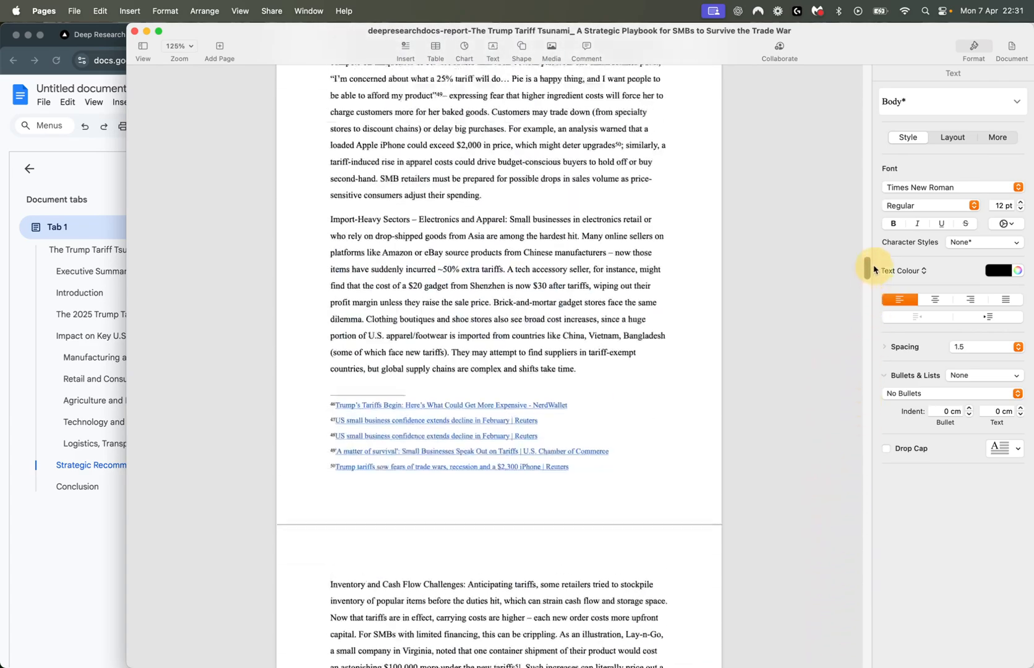
left_click_drag(874, 269, 871, 71)
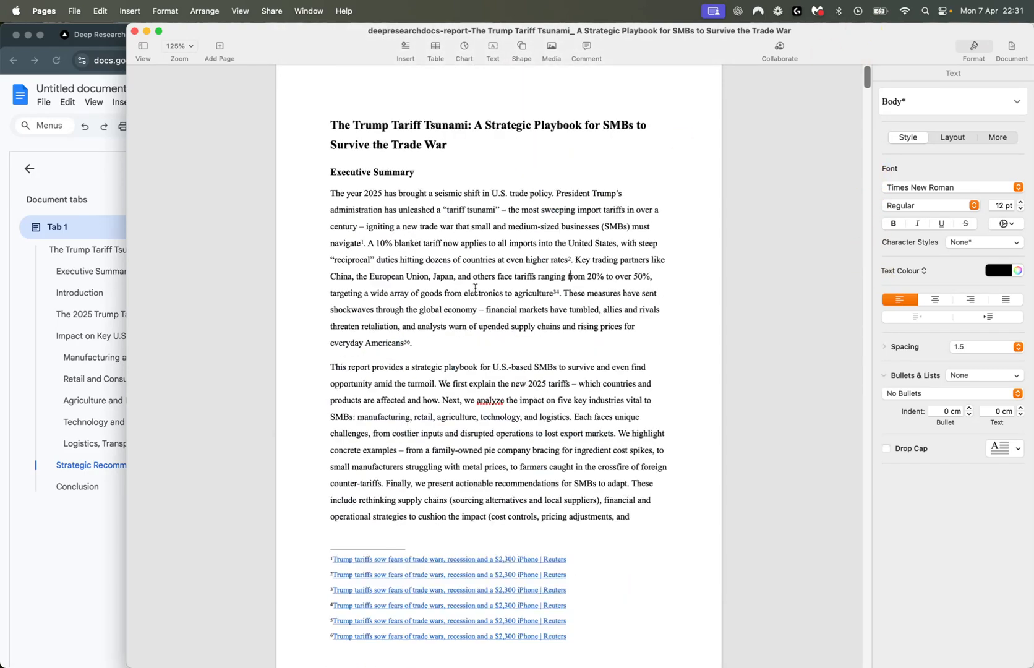
- Bold the Executive Summary heading to update its heading style
left_click_drag(423, 172, 313, 172)
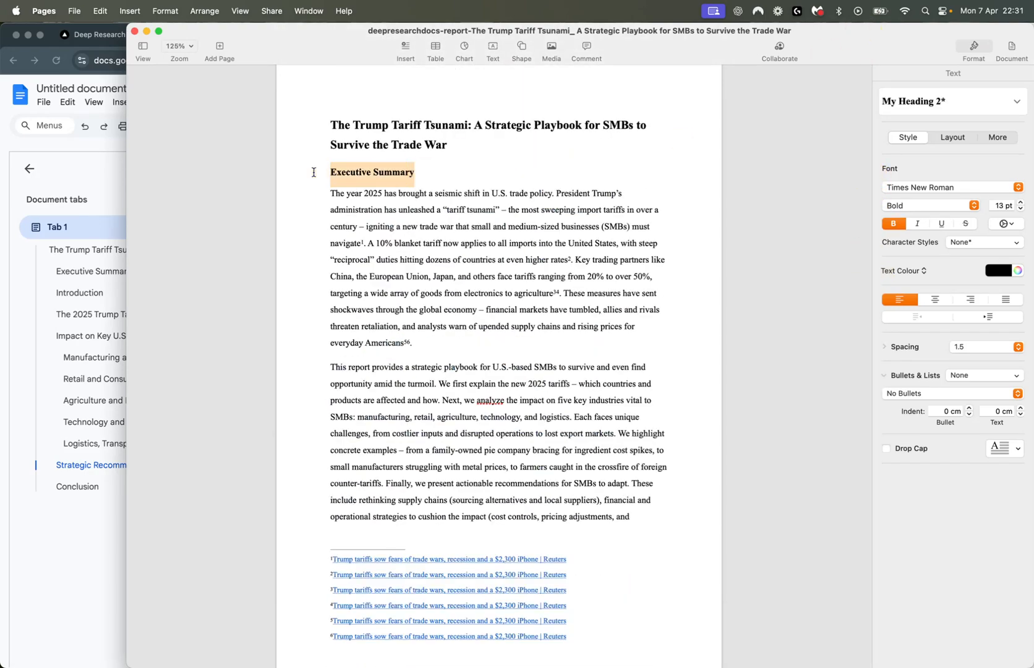
key("super+b")
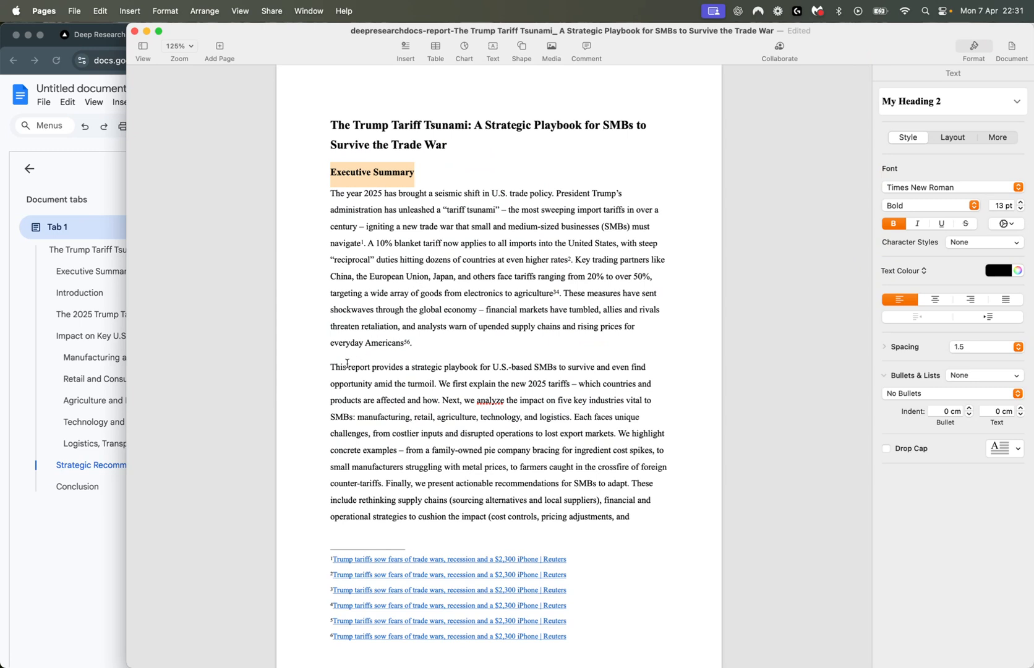
left_click(433, 345)
- Delete the sentences starting at 'Key trading partners' for the [MAKE CHANGES] placeholder, leaving the File menu untouched
left_click_drag(419, 280, 495, 315)
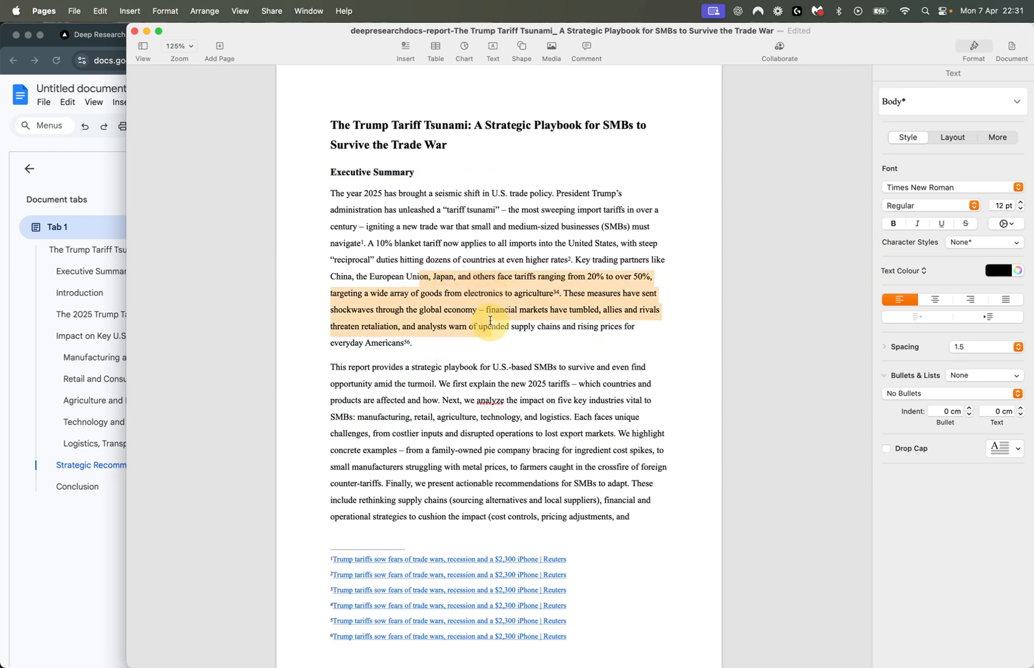
left_click(449, 279)
mouse_move(575, 260)
left_mouse_down()
mouse_move(562, 293)
mouse_move(407, 344)
left_mouse_up()
key("BackSpace")
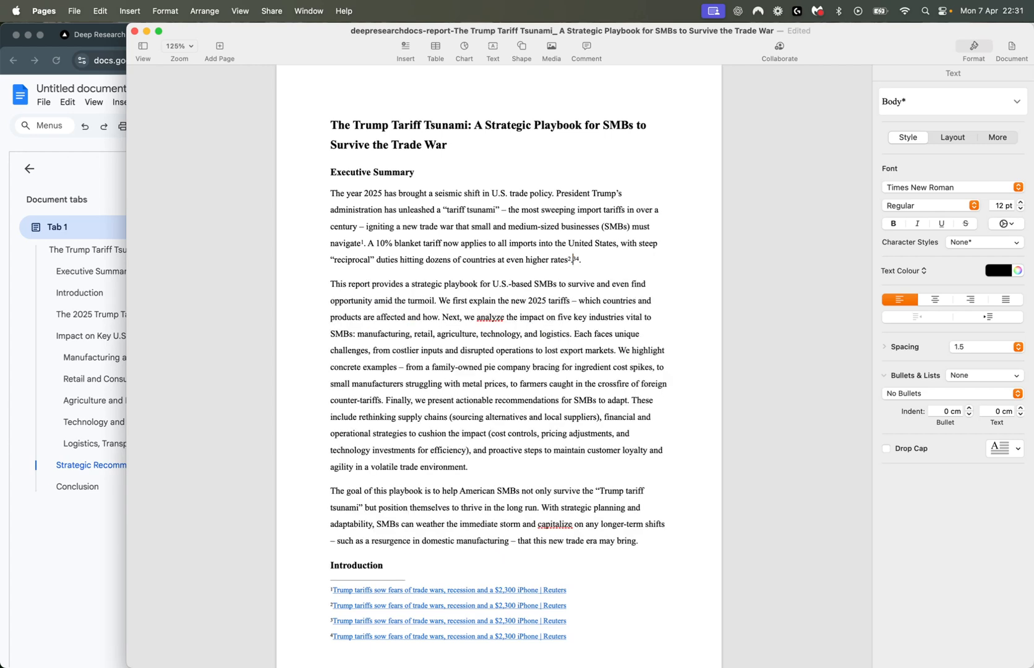
type("MAKE CHANGES]")
left_click(75, 10)
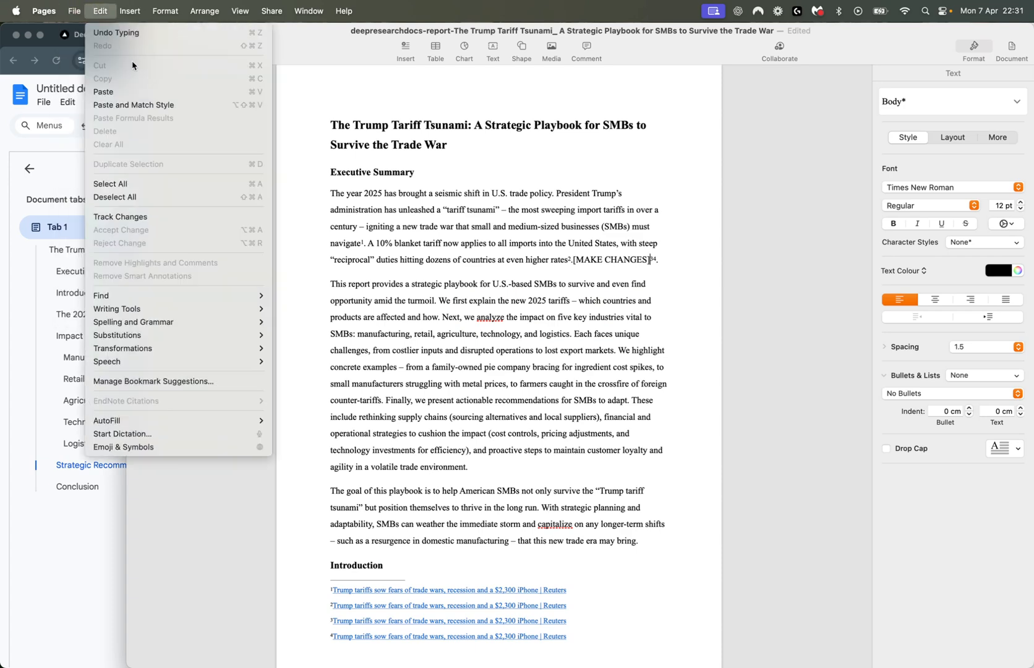
left_click(496, 269)
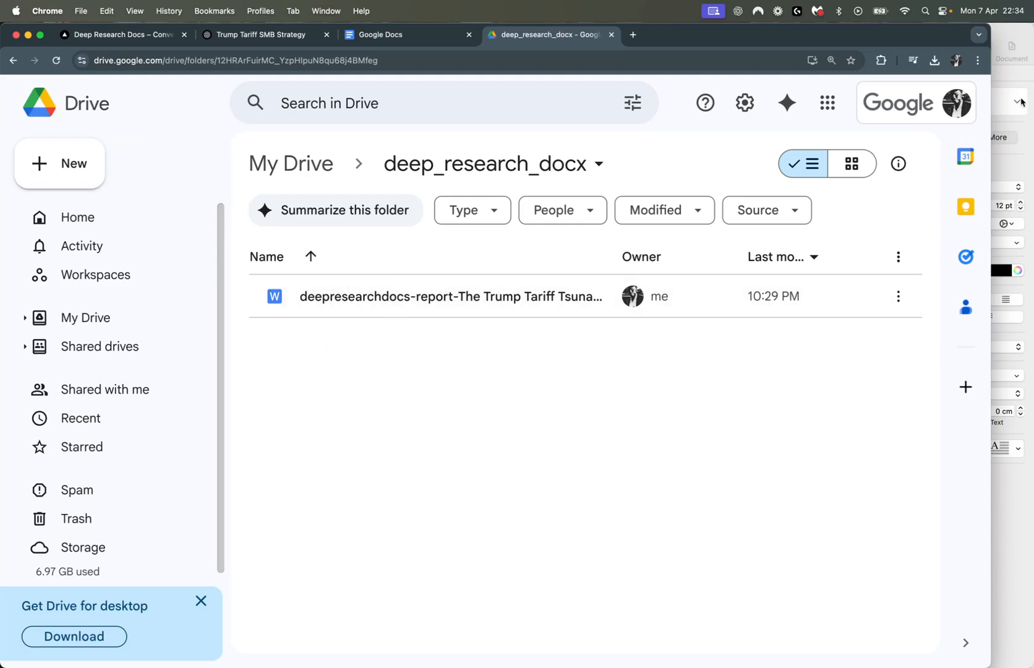
- Back in Google Drive, open the tariff report Word file with Google Docs via its actions menu
left_click(1013, 49)
scroll(573, 310, "up", 10)
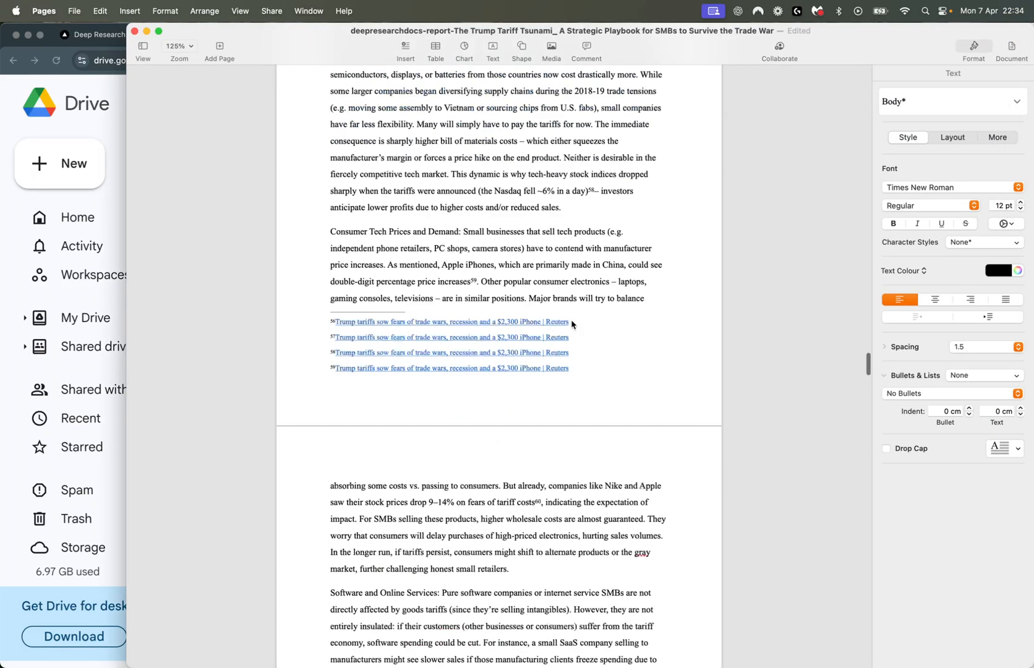
scroll(573, 310, "up", 10)
scroll(572, 310, "up", 10)
scroll(572, 321, "up", 10)
scroll(572, 321, "up", 5)
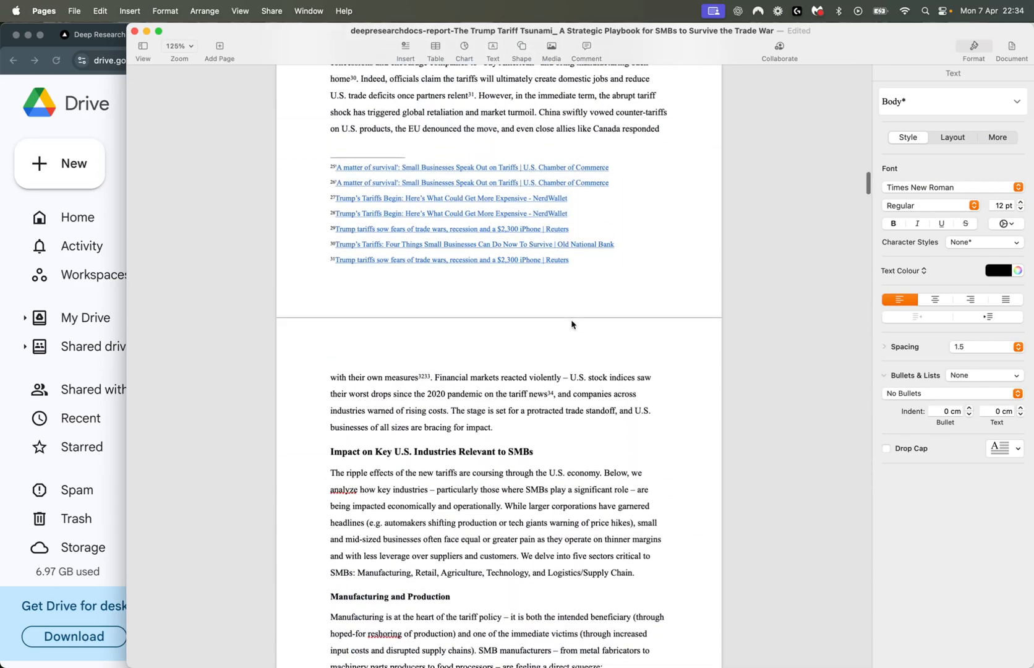
left_click(103, 192)
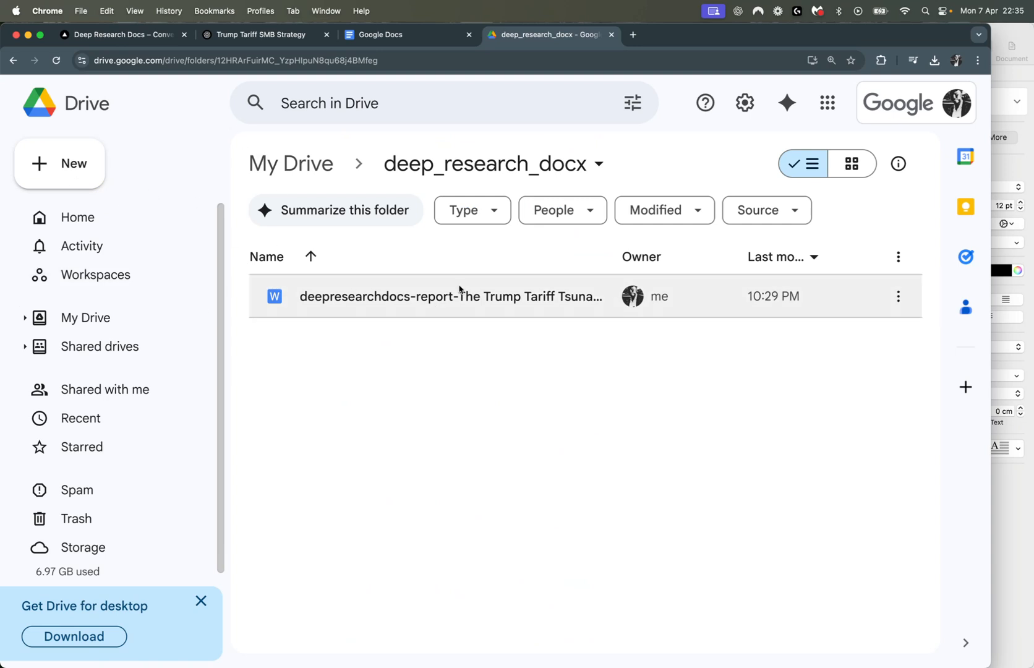
left_click(898, 296)
mouse_move(668, 312)
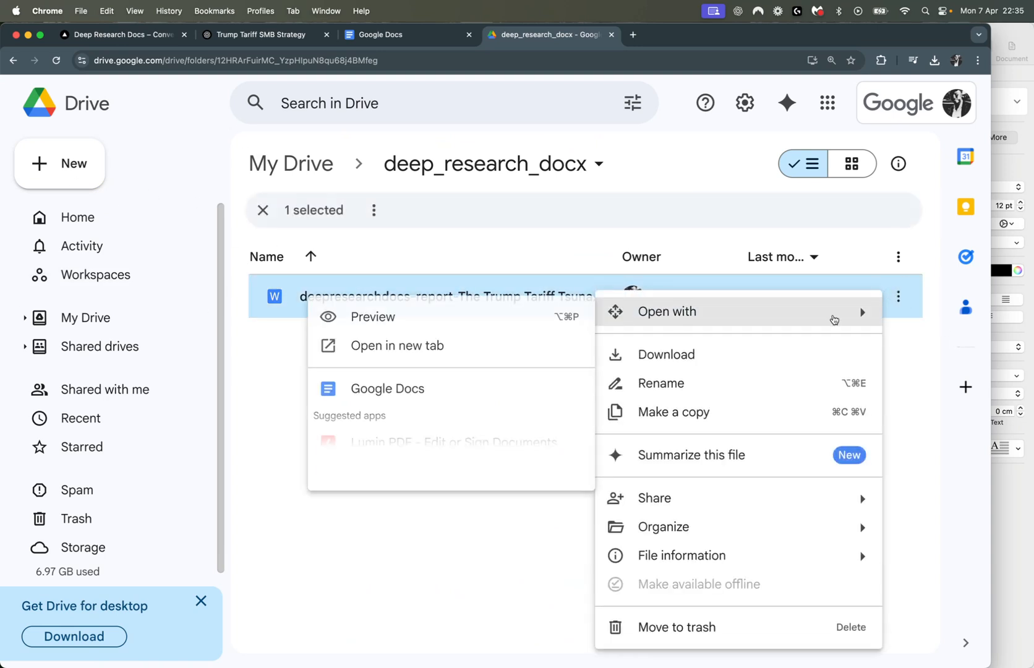
left_click(388, 390)
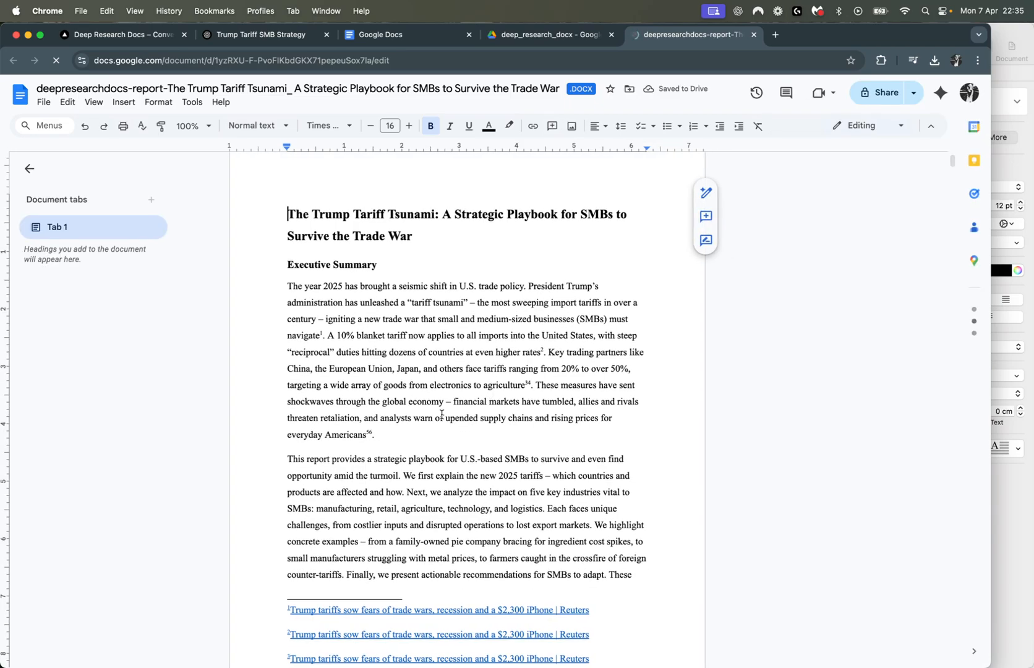
scroll(442, 414, "down", 10)
scroll(436, 389, "down", 10)
scroll(431, 371, "down", 10)
scroll(431, 371, "down", 10)
scroll(431, 372, "down", 10)
scroll(430, 372, "down", 10)
scroll(431, 371, "down", 10)
scroll(431, 372, "down", 10)
scroll(430, 371, "down", 10)
scroll(431, 371, "down", 10)
scroll(429, 357, "down", 10)
scroll(430, 357, "down", 10)
- Check the converted report's closing paragraphs, then select the Industrial Equipment through Agriculture text in the original untitled document
left_click_drag(396, 362, 394, 254)
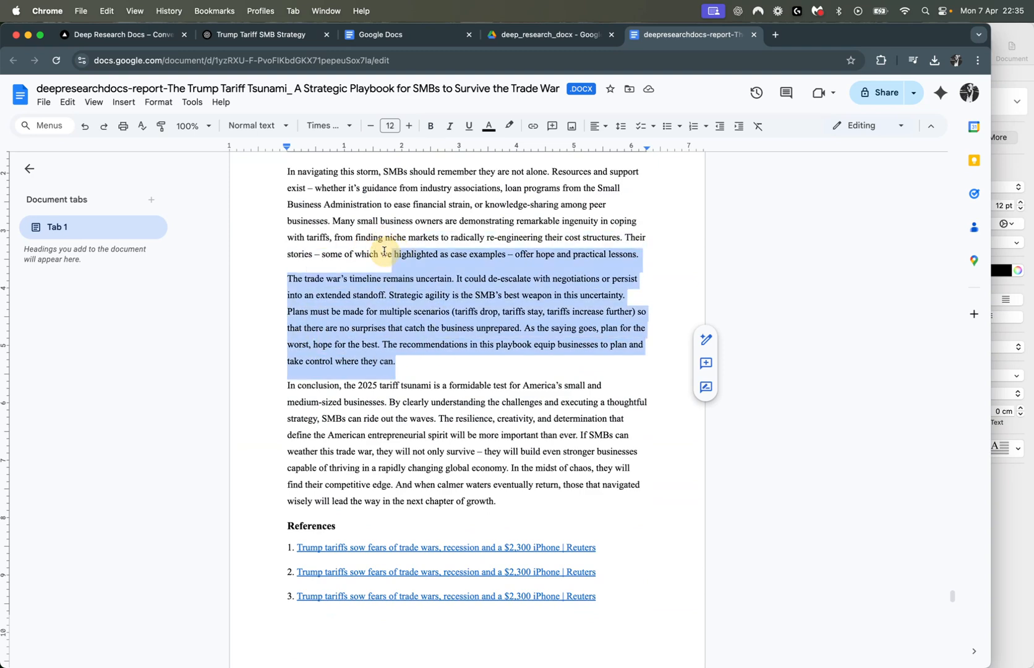
left_click(621, 295)
scroll(552, 348, "down", 10)
scroll(552, 348, "down", 10)
scroll(553, 347, "down", 10)
key("ctrl+shift+Tab")
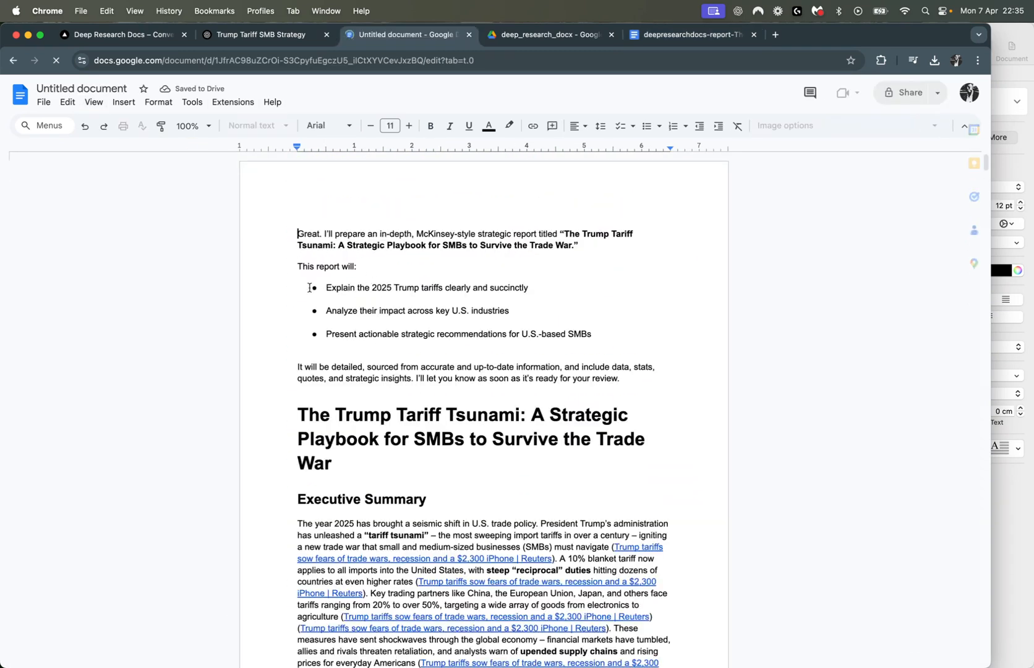
scroll(459, 475, "down", 10)
scroll(458, 476, "down", 5)
scroll(458, 476, "down", 5)
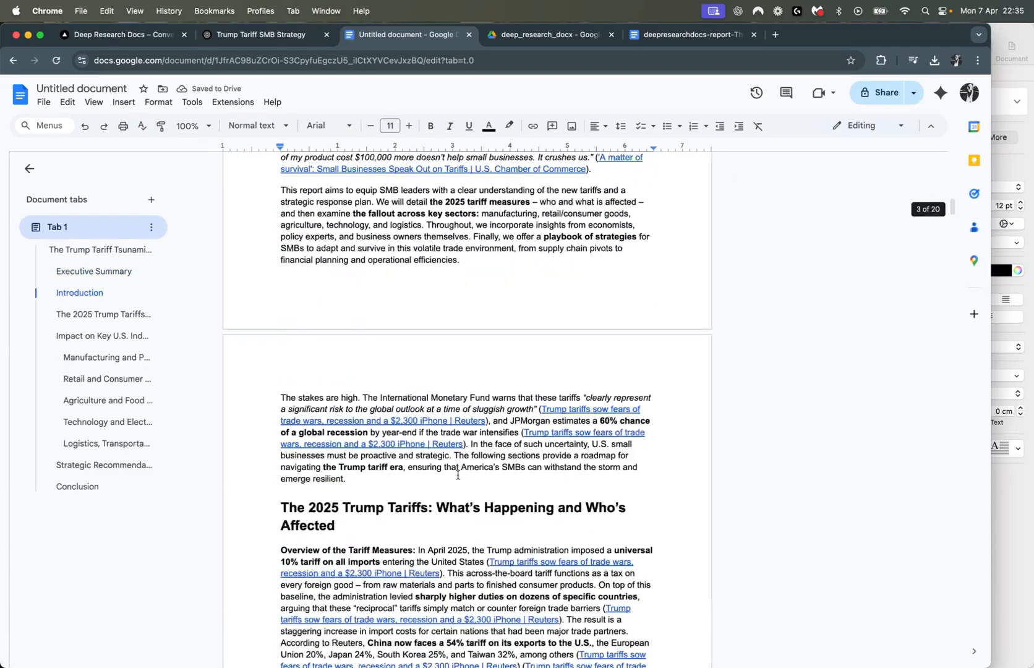
left_click_drag(327, 408, 540, 579)
left_click(540, 579)
scroll(443, 435, "down", 15)
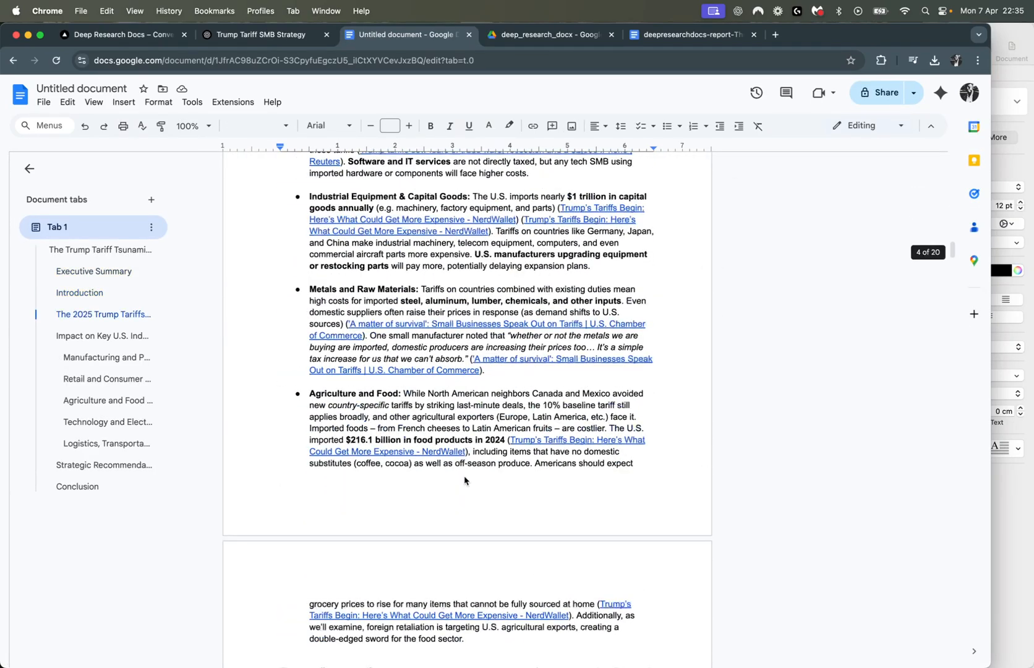
left_click_drag(309, 209, 557, 576)
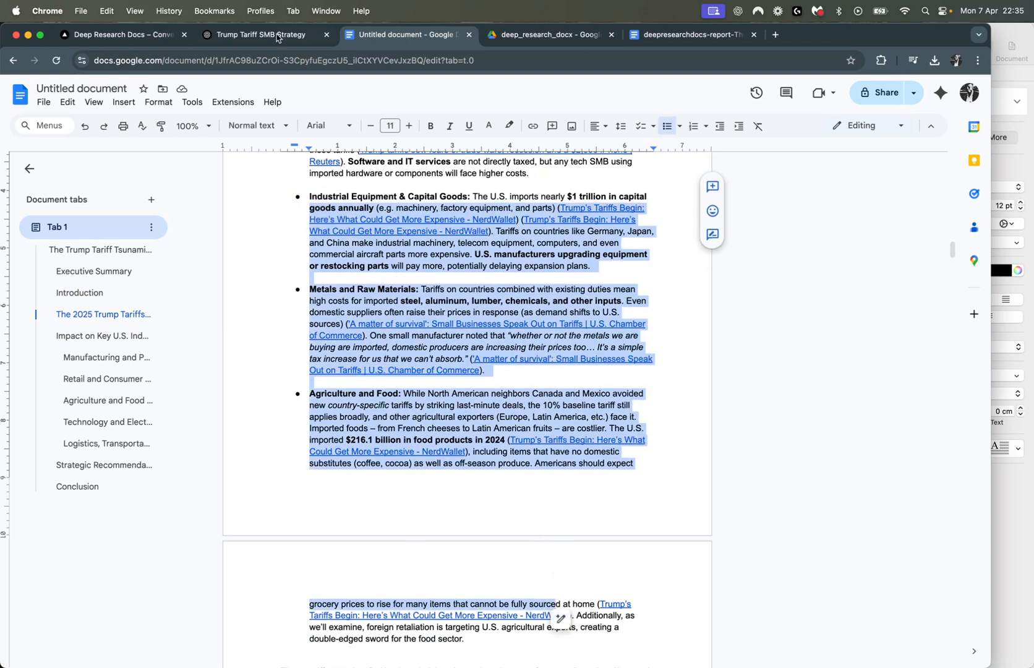
- Bring the Deep Research Docs converter tab with the 9,517-word report to the front
left_click(121, 34)
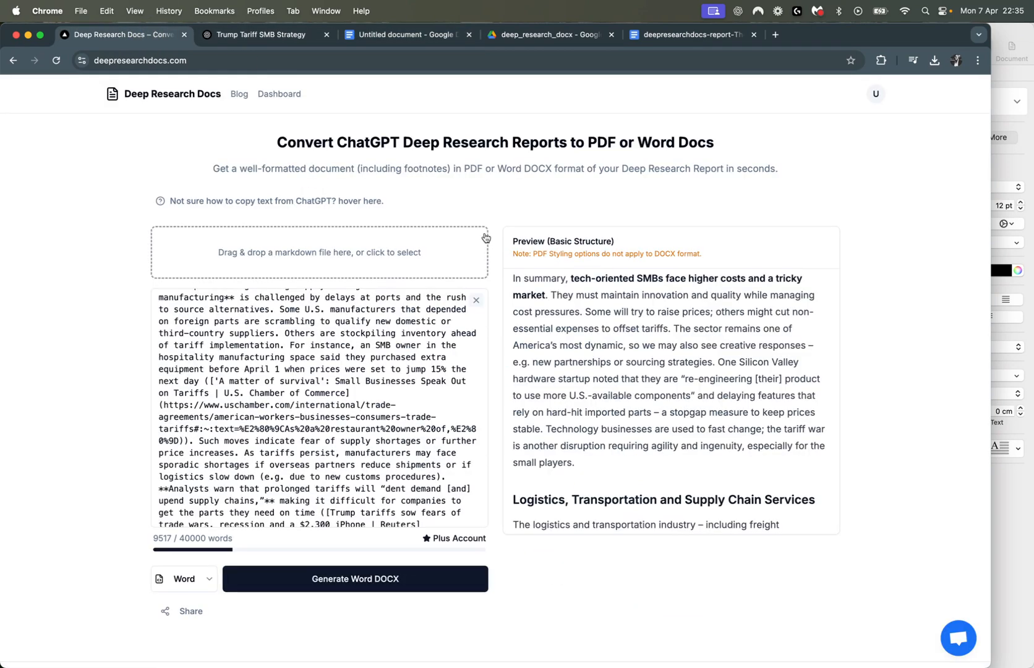